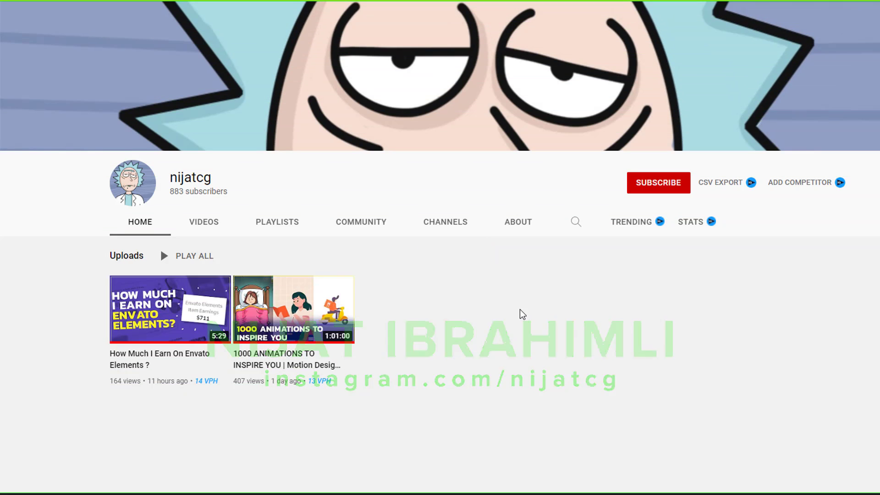
- Select and clear the channel name on the YouTube uploads page, then scroll down the page
double_click(197, 178)
click(259, 187)
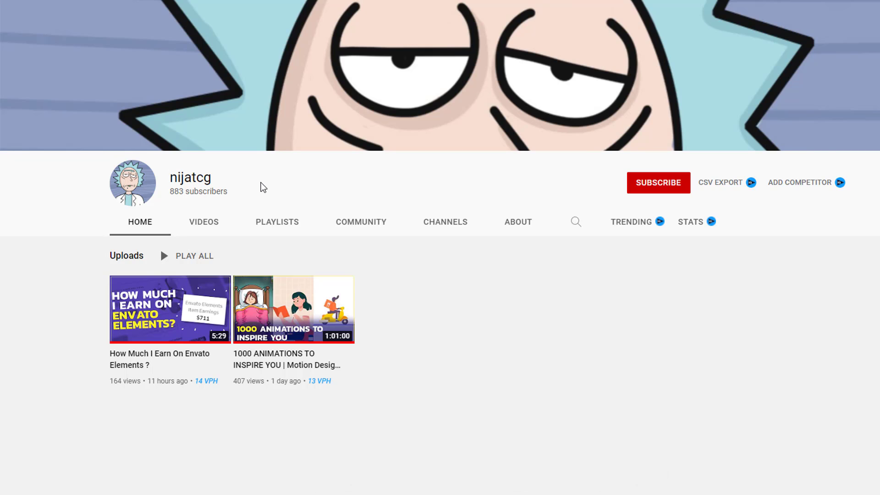
drag(172, 179, 252, 183)
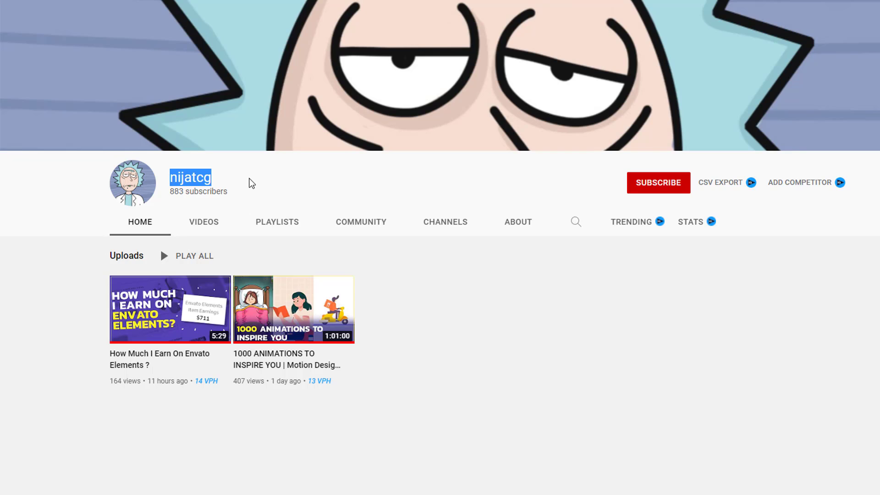
click(300, 185)
scroll(83, 302, down, 1)
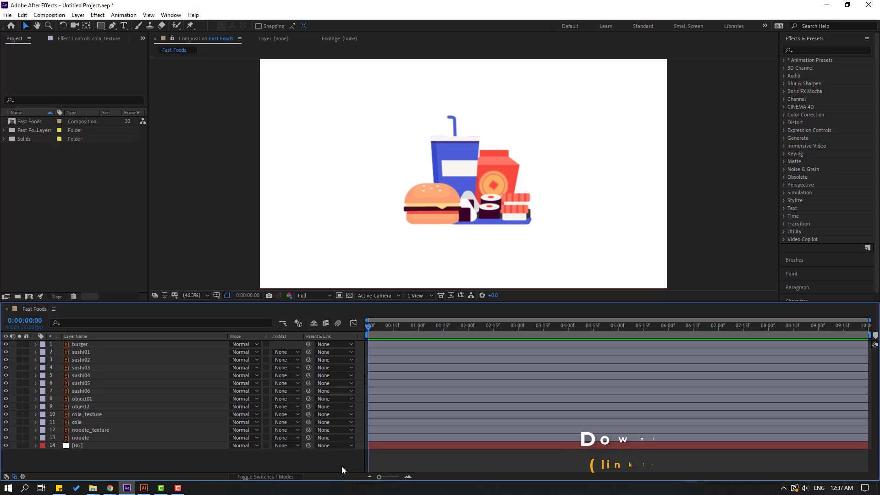
- Lock the BG layer and pre-compose cola with cola_texture into a COLA composition
click(78, 447)
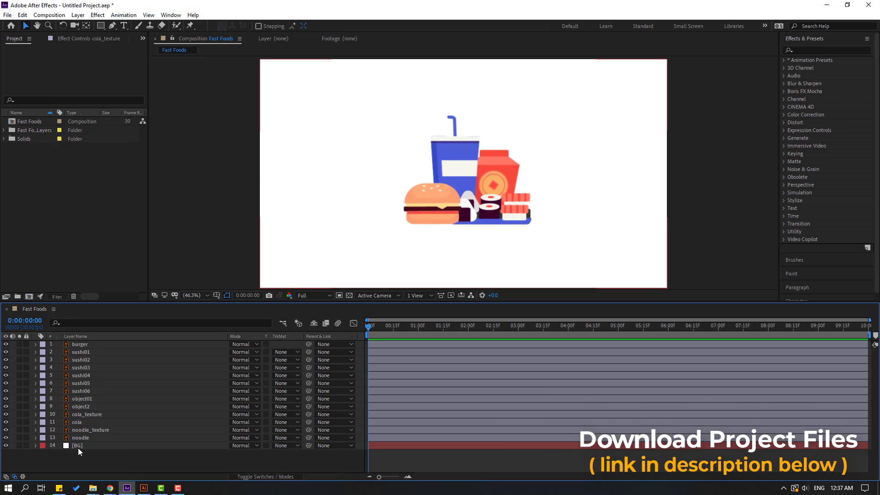
click(26, 446)
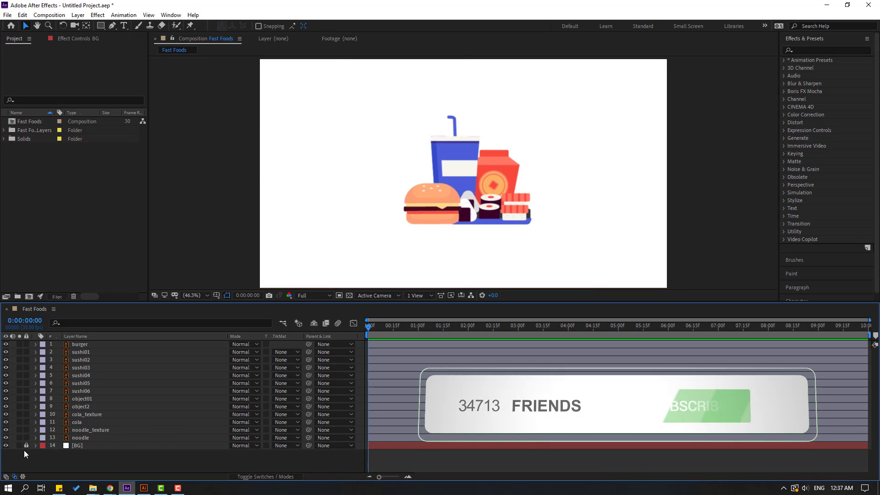
click(77, 422)
ctrl+click(90, 414)
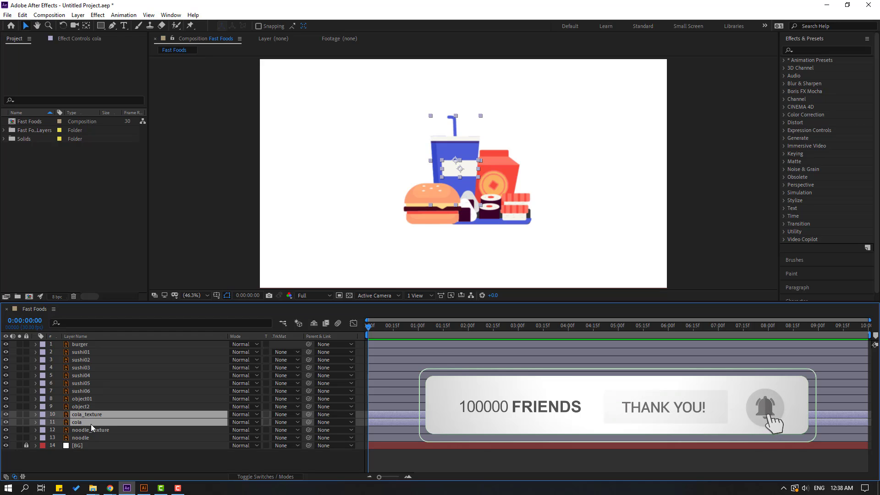
right_click(77, 417)
click(92, 377)
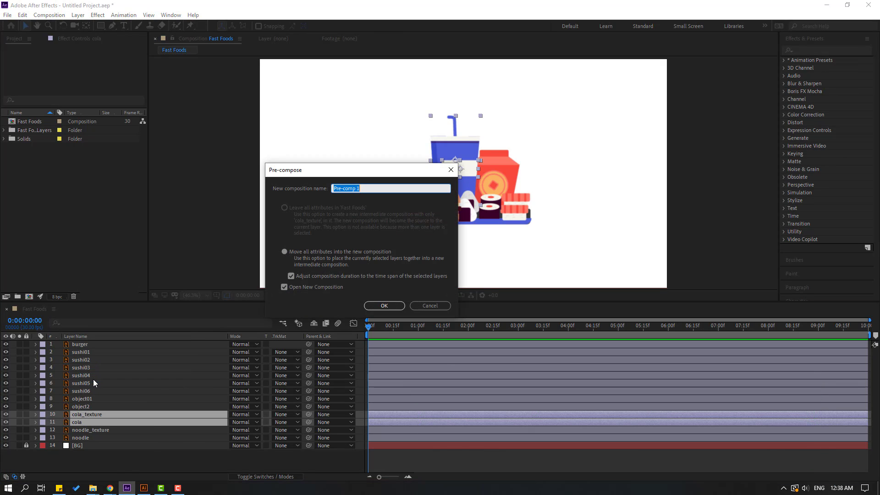
text(COLA)
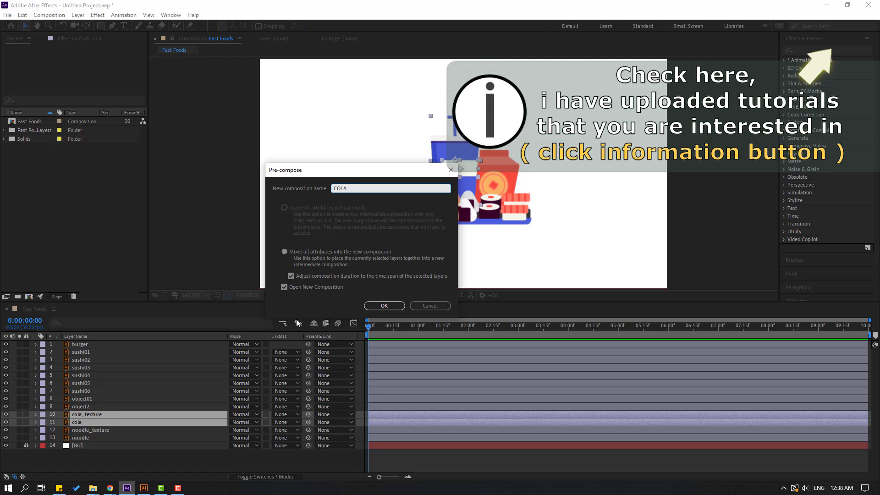
click(375, 308)
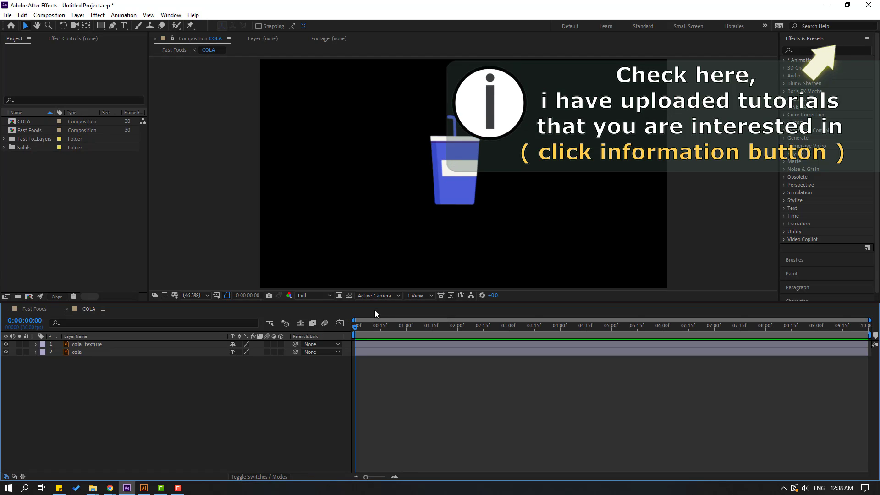
- Back in Fast Foods, pre-compose noodle with noodle_texture into a NOODLE composition
click(32, 310)
click(92, 430)
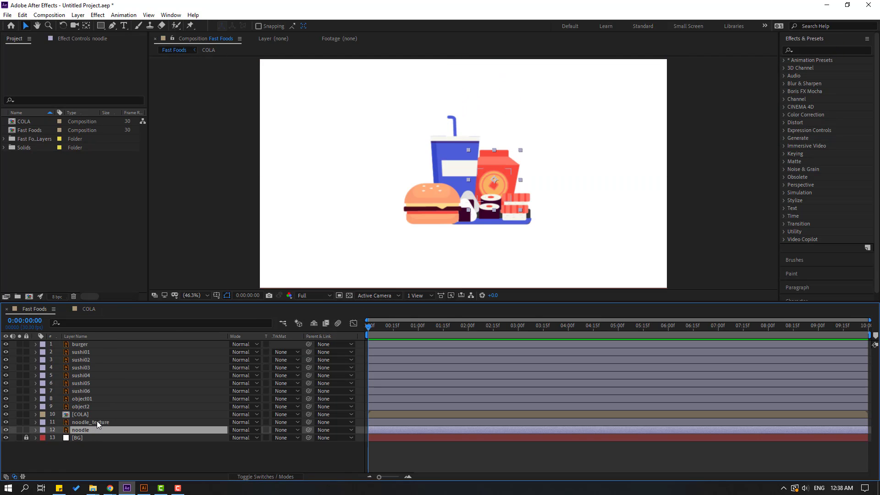
shift+click(97, 421)
right_click(78, 424)
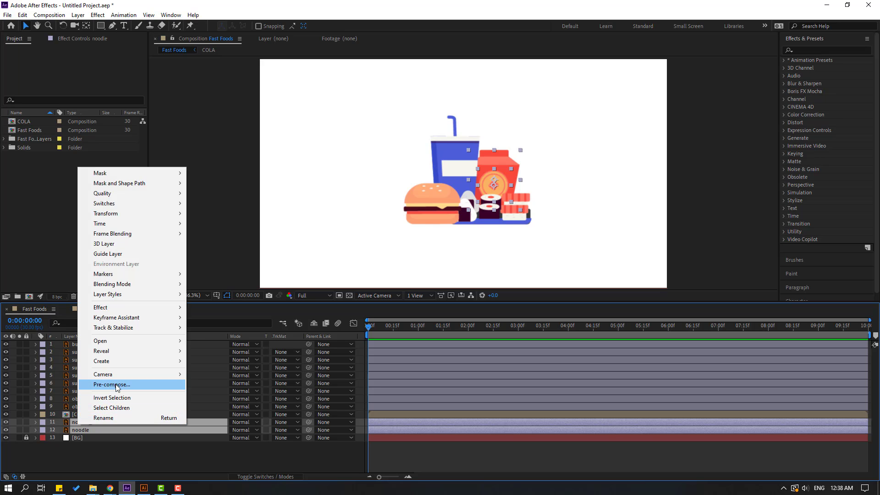
click(116, 385)
text(NOODLE)
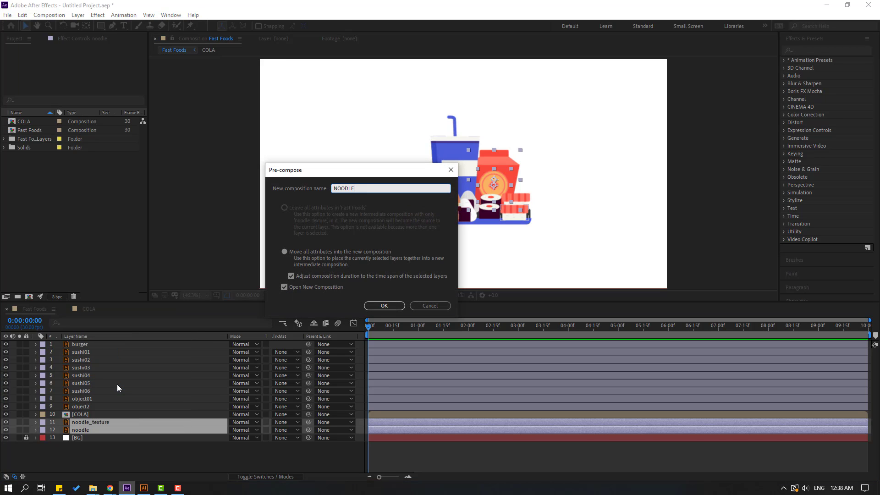
click(379, 306)
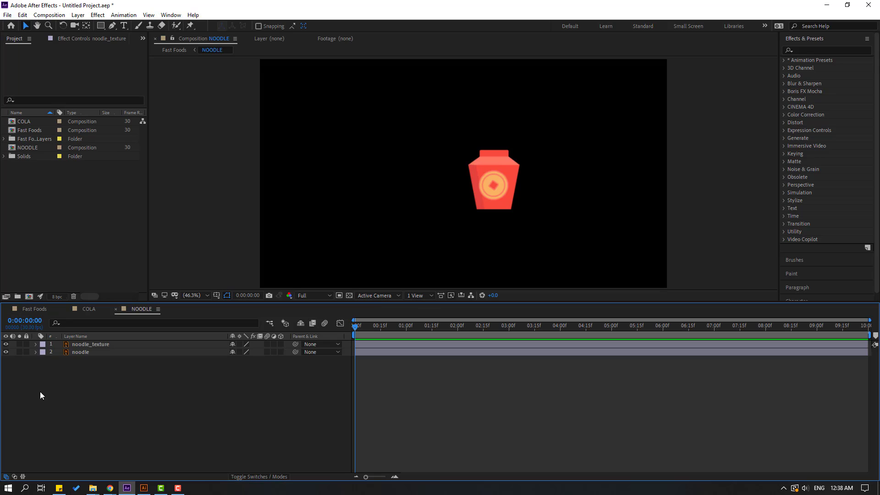
- Duplicate the noodle layer and set noodle_texture below noodle 2 as an Alpha Matte
click(78, 352)
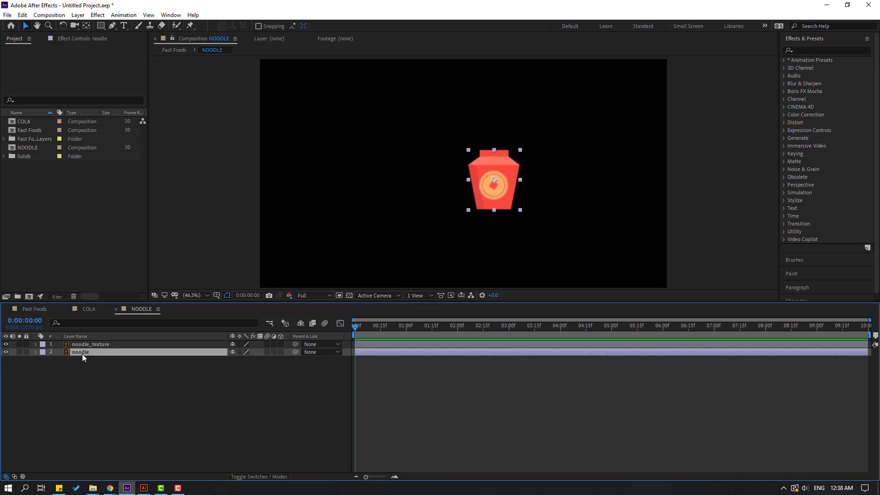
key(ctrl+d)
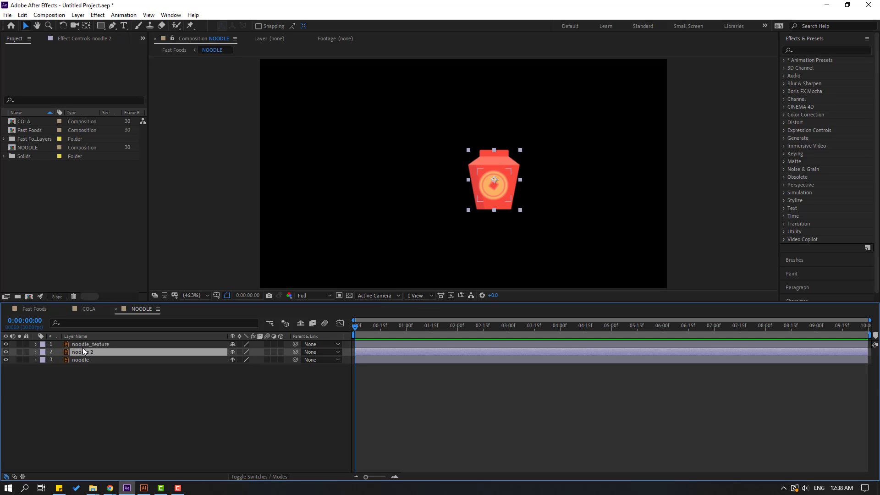
click(83, 347)
drag(85, 344, 92, 353)
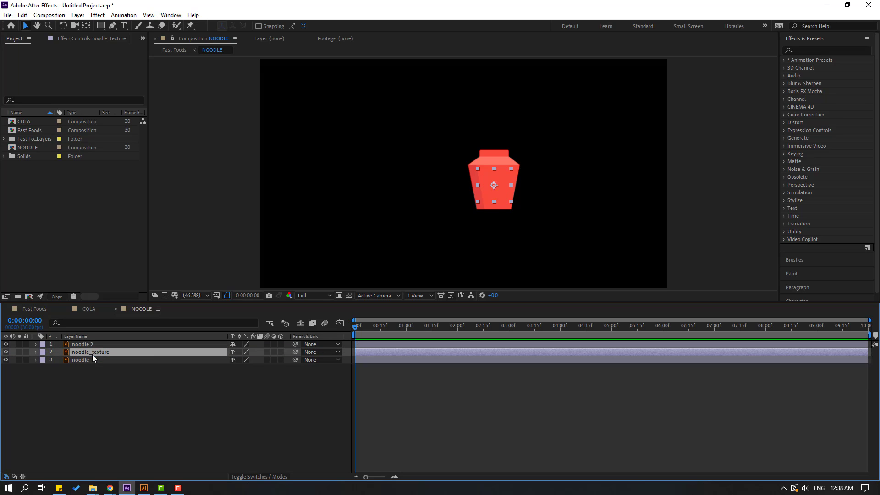
click(251, 477)
click(287, 354)
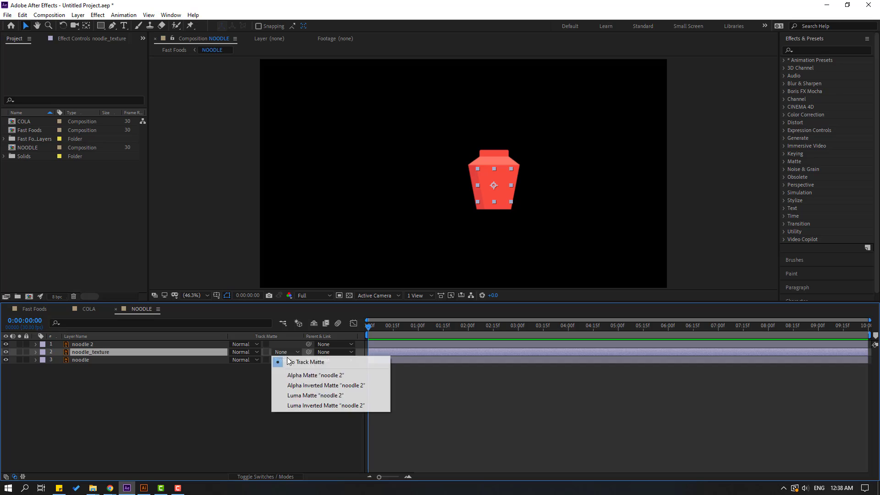
click(332, 378)
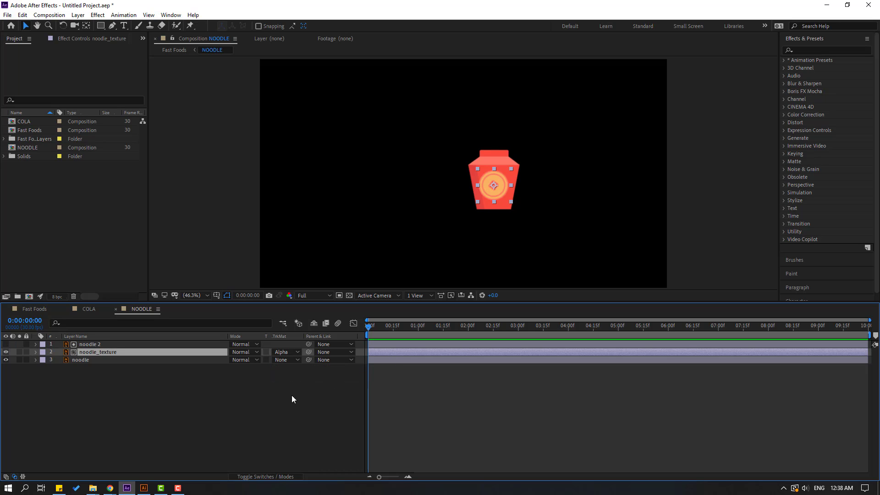
- Centre the coin pattern on the noodle box and continuously rasterize all three noodle layers
scroll(534, 208, up, 5)
drag(586, 223, 459, 159)
key(ctrl+Home)
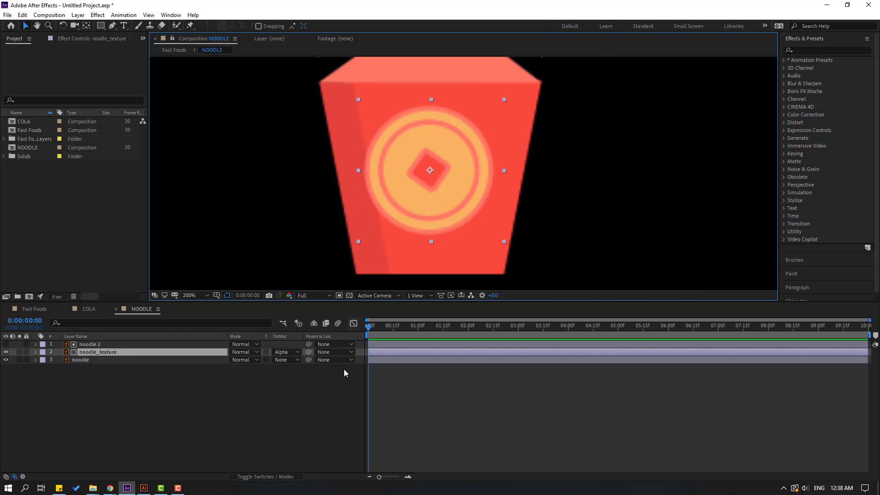
click(258, 475)
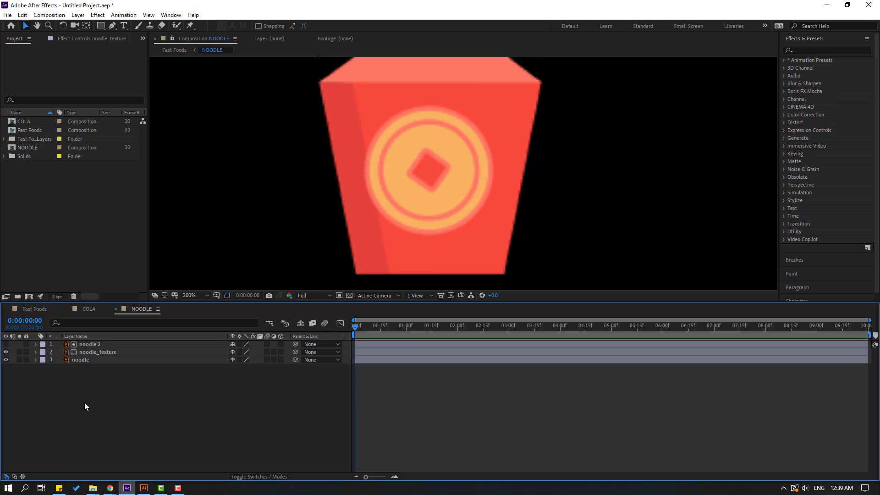
drag(84, 402, 165, 366)
click(241, 347)
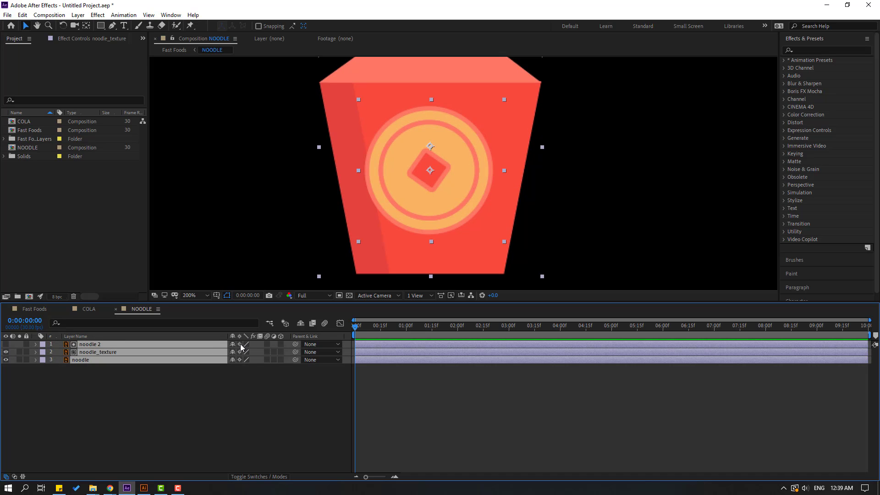
click(223, 422)
scroll(314, 214, down, 4)
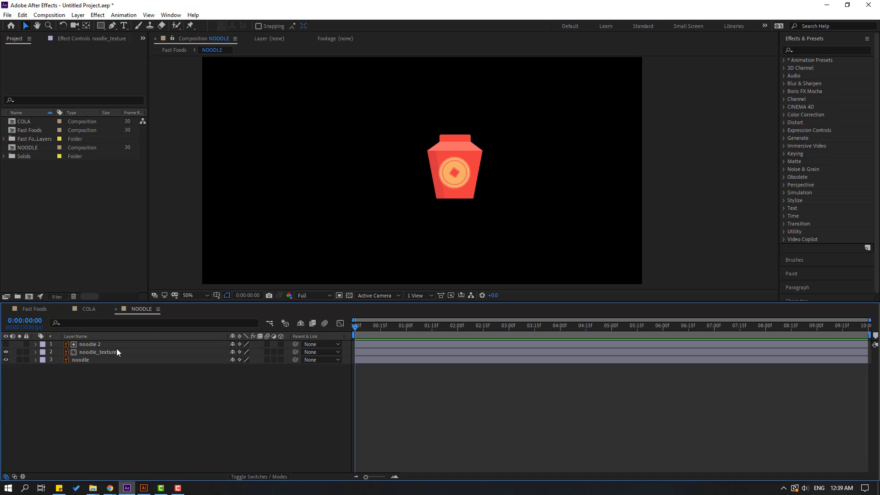
- In COLA, duplicate cola, move cola_texture below cola 2, and continuously rasterize all layers
click(88, 309)
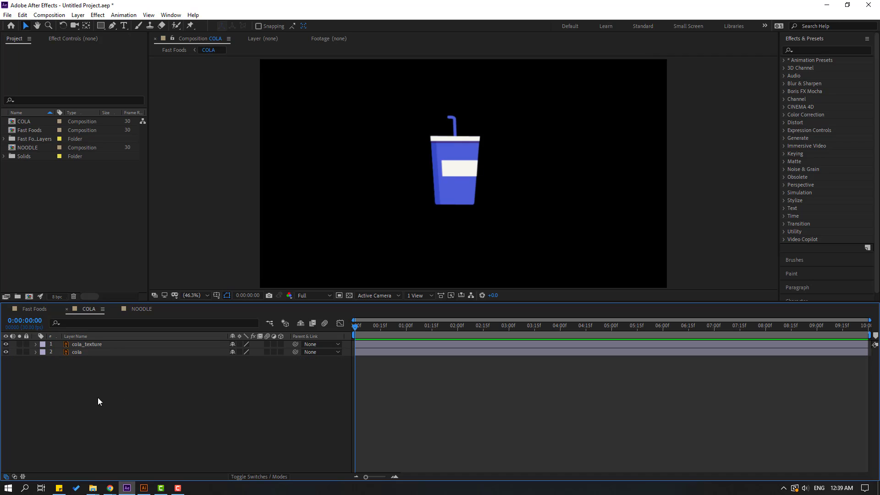
click(80, 353)
key(ctrl+d)
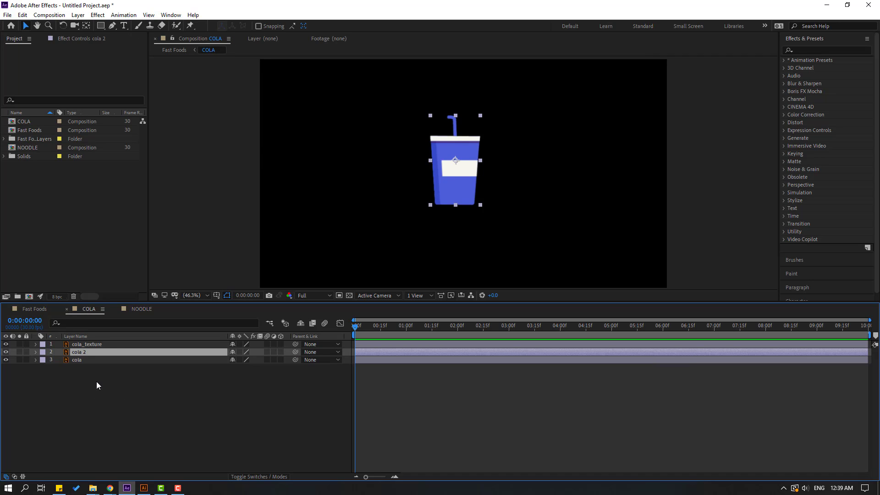
click(79, 344)
drag(75, 343, 92, 353)
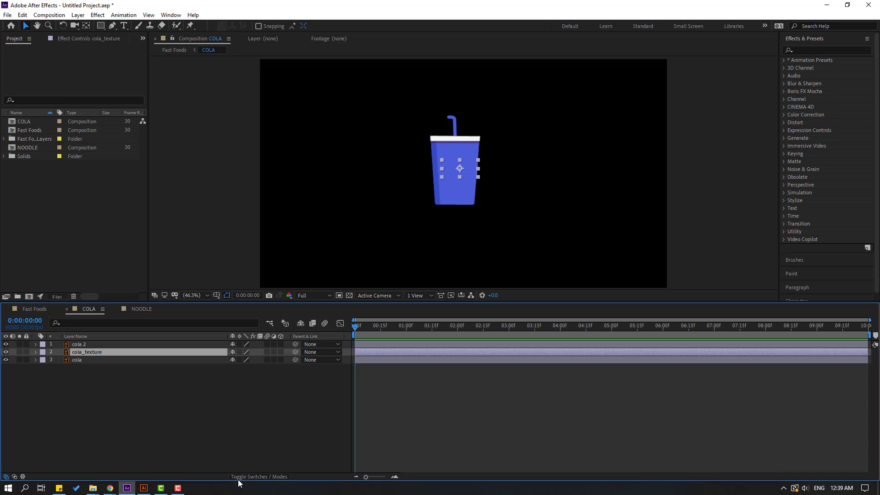
drag(249, 461, 87, 321)
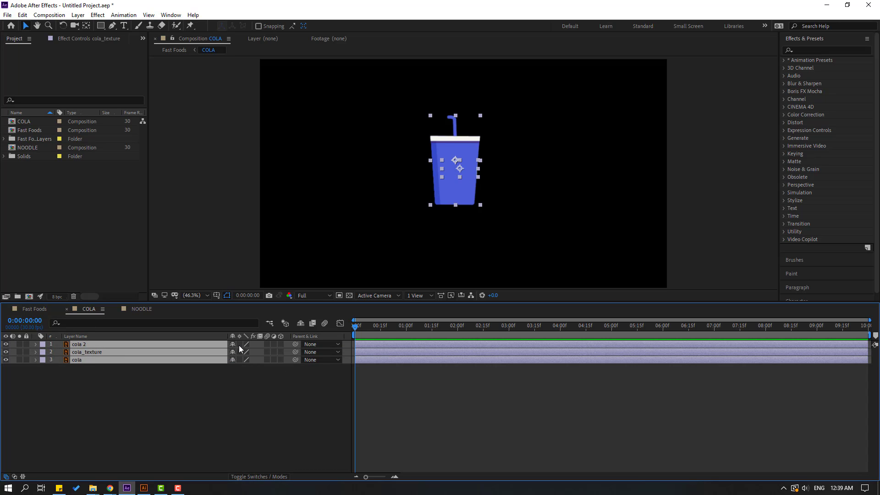
click(238, 344)
- Set cola_texture's track matte to cola 2's Alpha Matte, nudge the label left, then return to Fast Foods
click(256, 477)
click(76, 352)
click(283, 353)
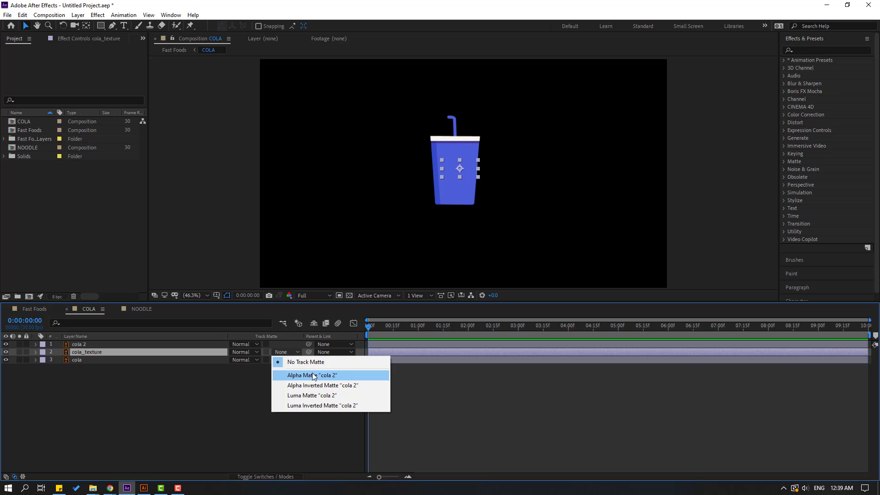
click(340, 374)
scroll(449, 172, up, 3)
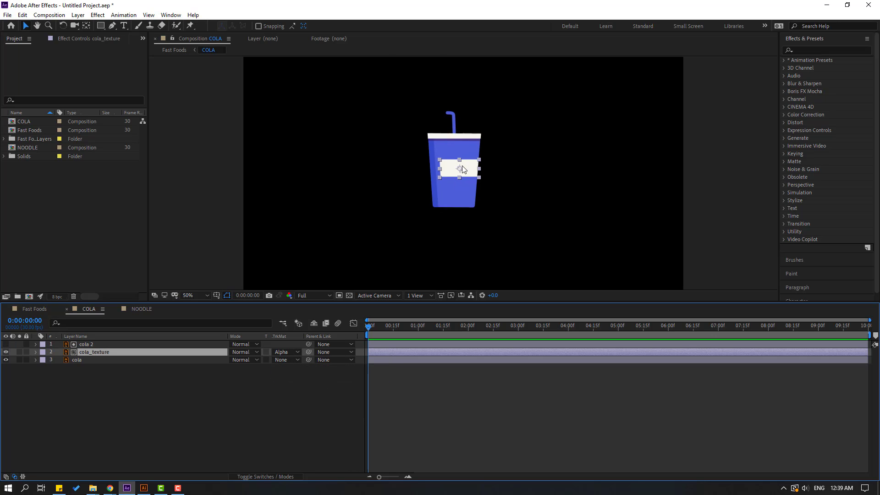
drag(457, 175, 431, 176)
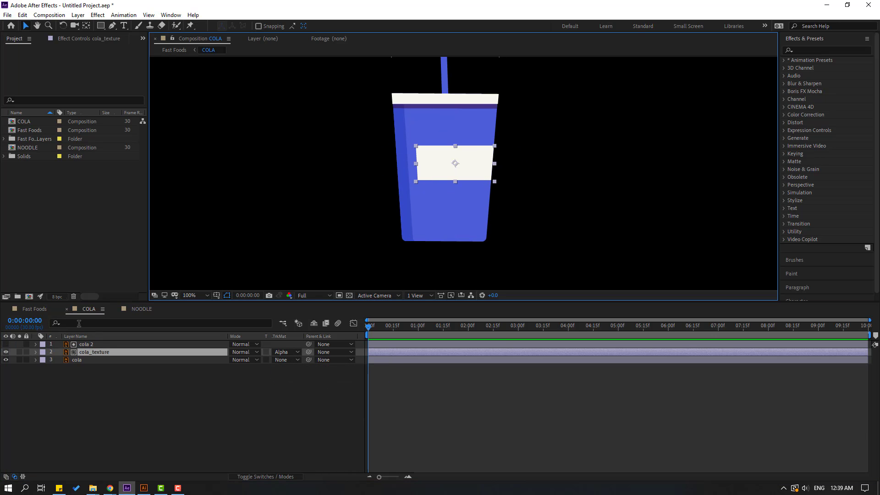
click(33, 310)
click(82, 434)
click(86, 424)
- Set resting Position keyframes for NOODLE and COLA at 01:16
key(p)
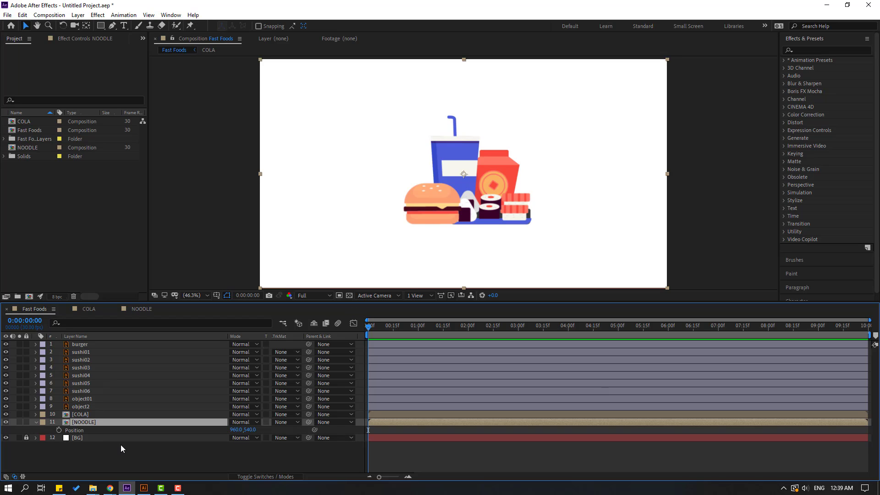
click(80, 414)
key(p)
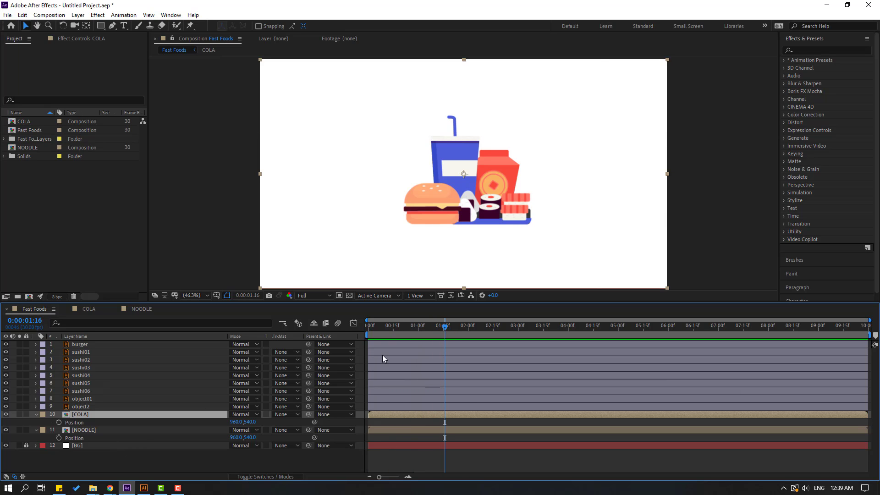
click(59, 422)
click(59, 438)
- At frame 0, move COLA to X -110 and NOODLE to X 1934, off-screen
drag(447, 326, 336, 334)
click(276, 460)
click(85, 414)
drag(229, 418, 367, 438)
click(88, 431)
- Apply Easy Ease to the Position keyframes and view the cola's position speed graph
right_click(368, 438)
mouse_move(378, 433)
click(521, 372)
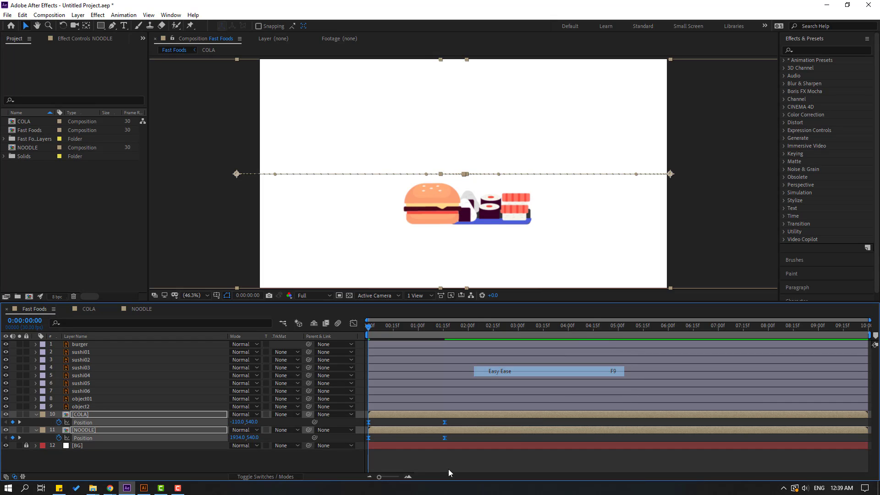
click(448, 469)
click(435, 423)
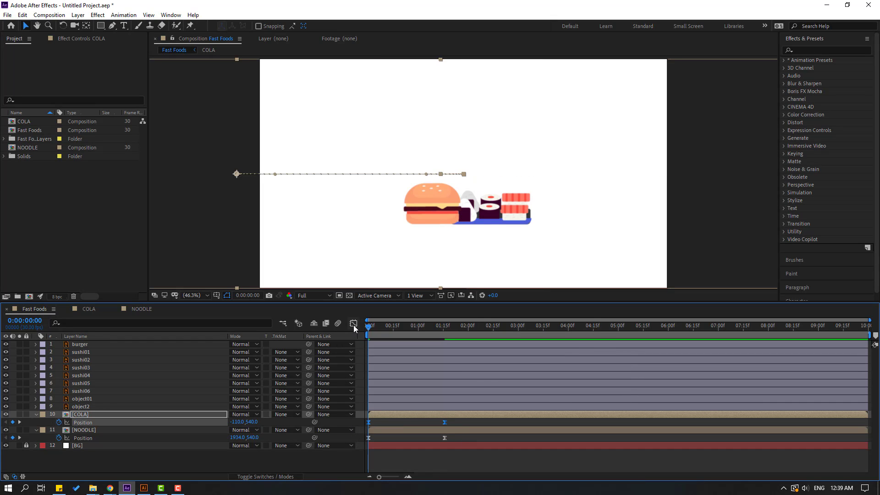
click(353, 323)
- Drag the influence handles on the cola and noodle speed curves for a fast start and gentle settle, and preview
click(394, 448)
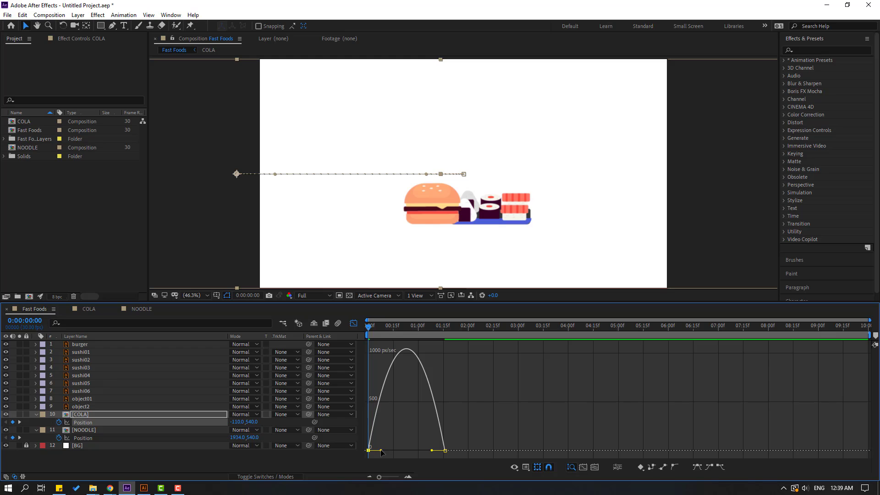
drag(432, 451, 375, 451)
key(space)
key(space)
key(space)
key(space)
key(space)
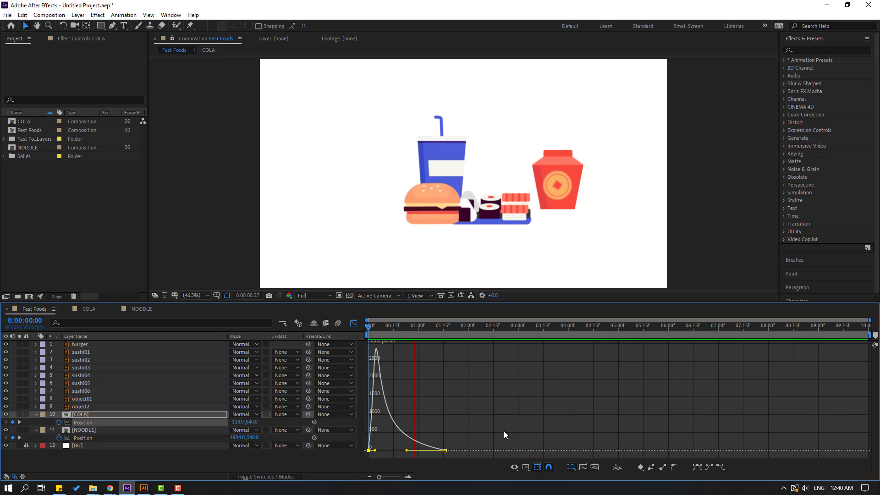
click(170, 414)
click(83, 429)
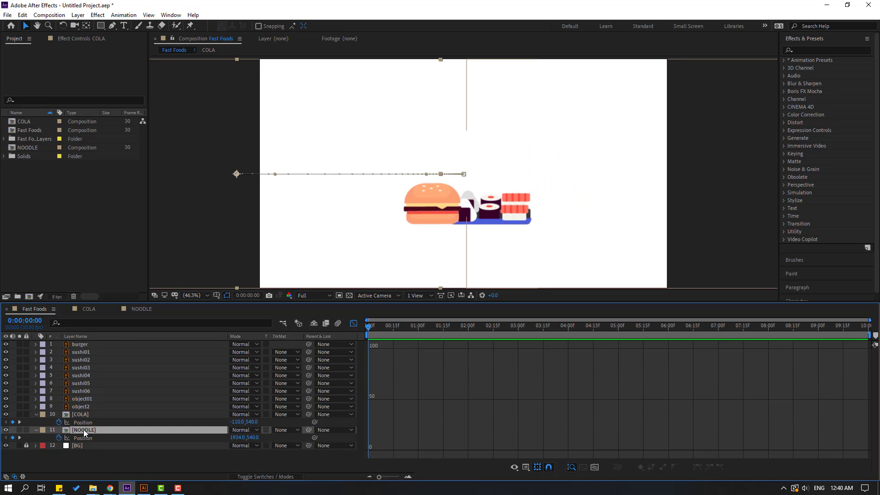
click(86, 438)
click(395, 450)
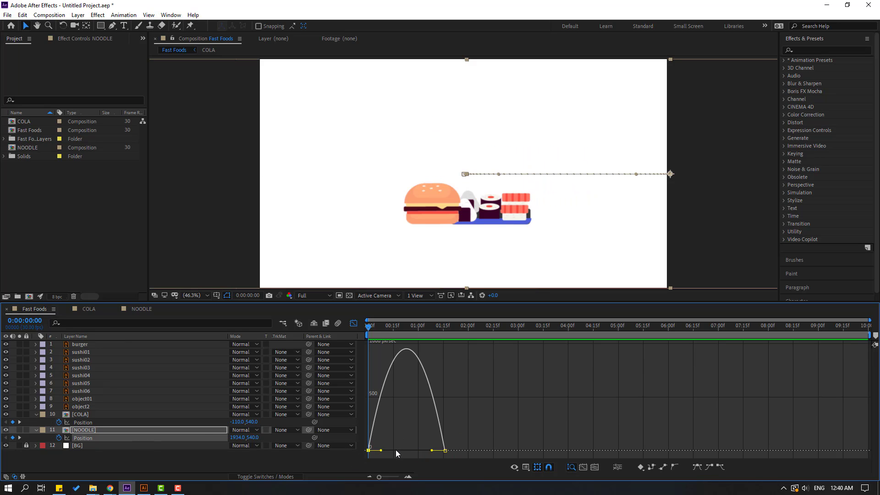
drag(431, 450, 414, 450)
click(409, 453)
key(space)
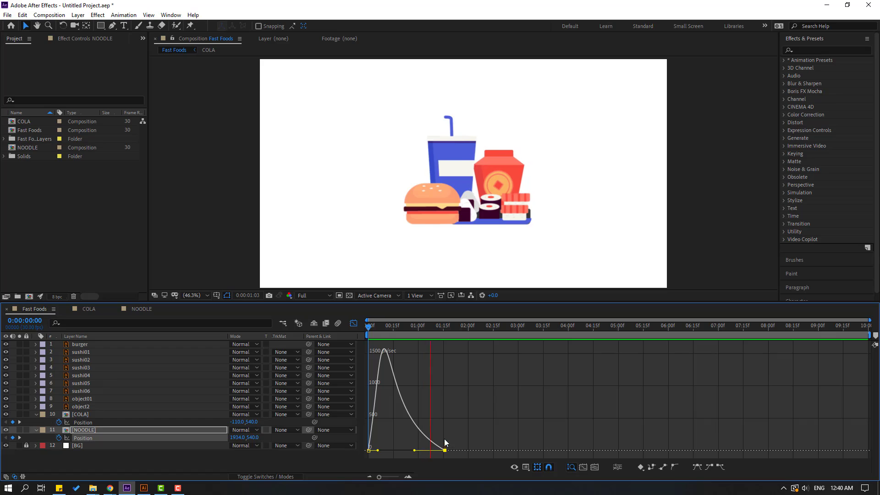
key(space)
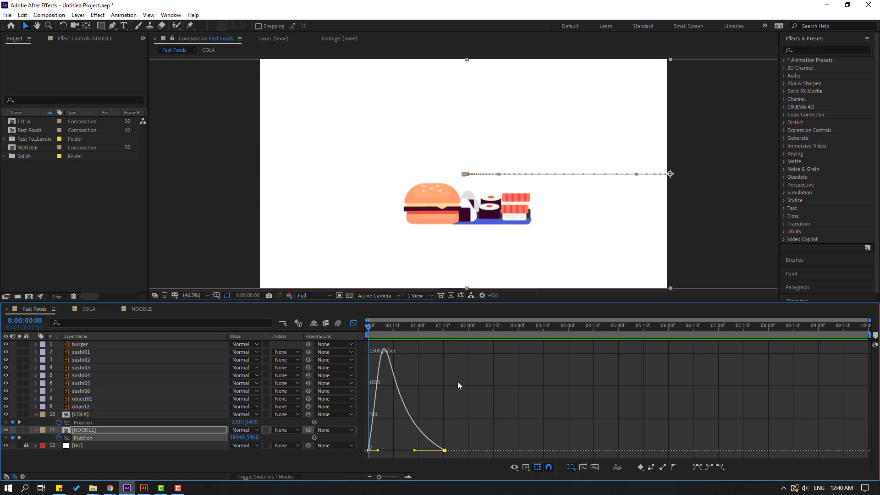
- Shift both ending Position keyframes earlier to 01:04, preview, then open the COLA composition
click(353, 323)
click(448, 422)
drag(425, 452, 425, 422)
key(space)
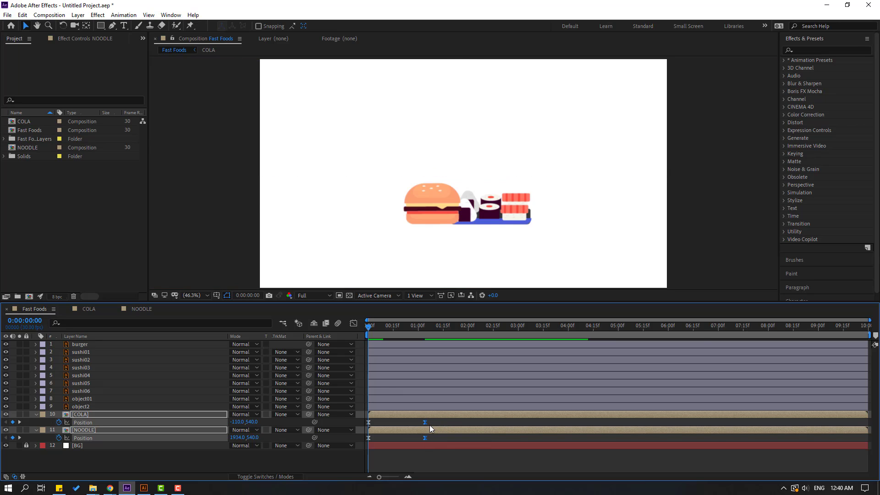
click(381, 326)
click(366, 328)
click(118, 454)
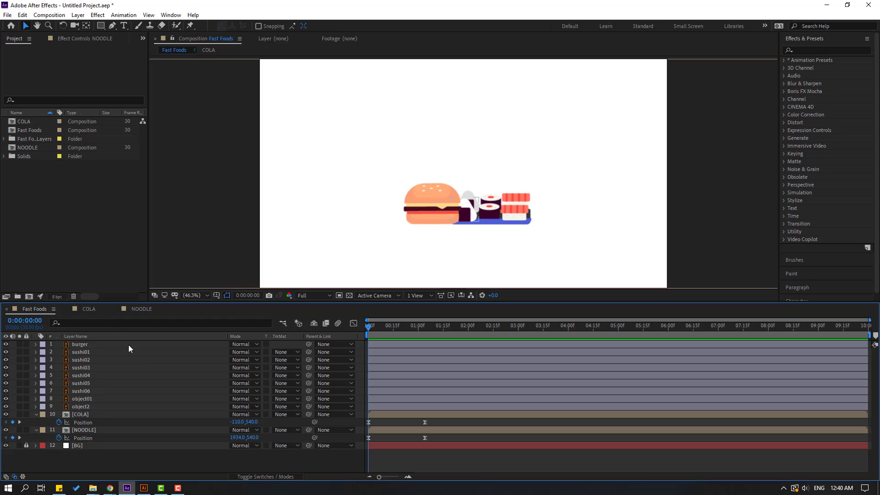
click(88, 309)
click(216, 406)
click(97, 353)
- Keyframe the white label off the cup to the left at 0:00 and back on the cup at 01:04
key(p)
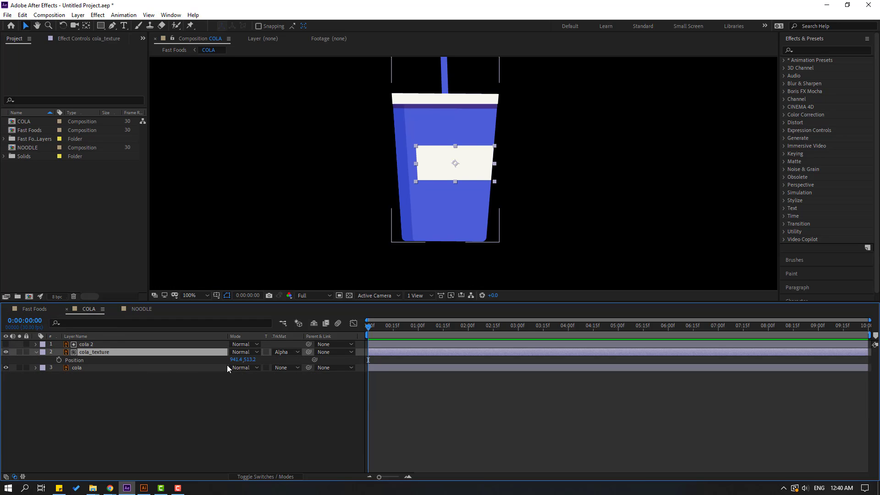
drag(236, 360, 139, 365)
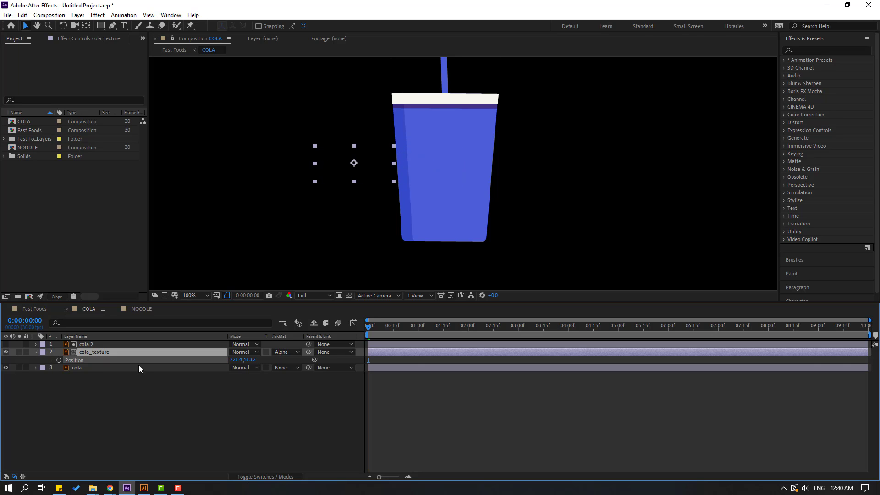
click(59, 360)
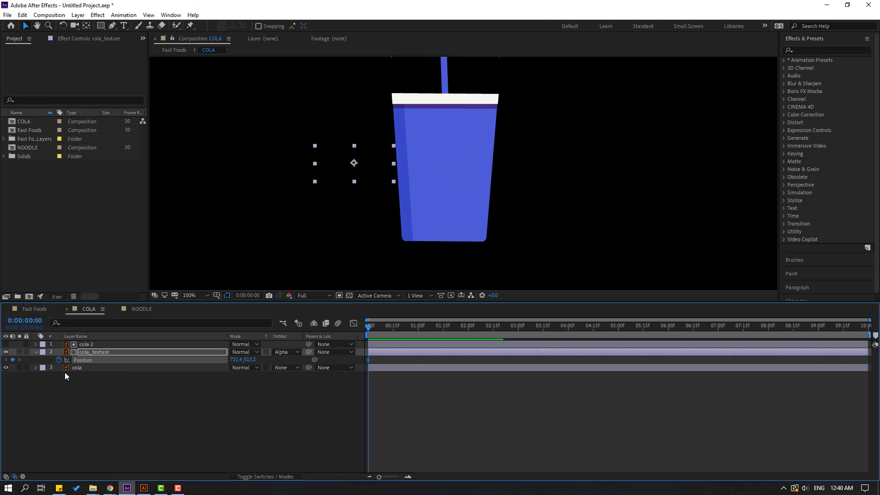
click(32, 310)
drag(369, 325, 425, 326)
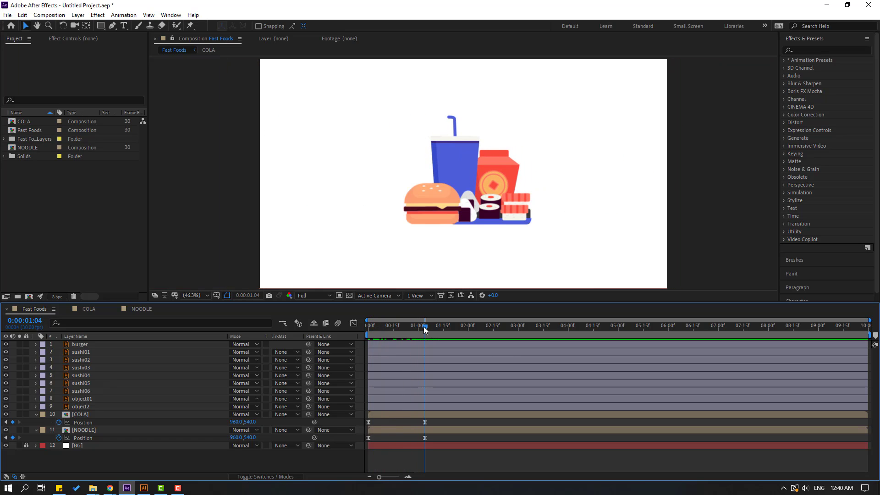
click(89, 308)
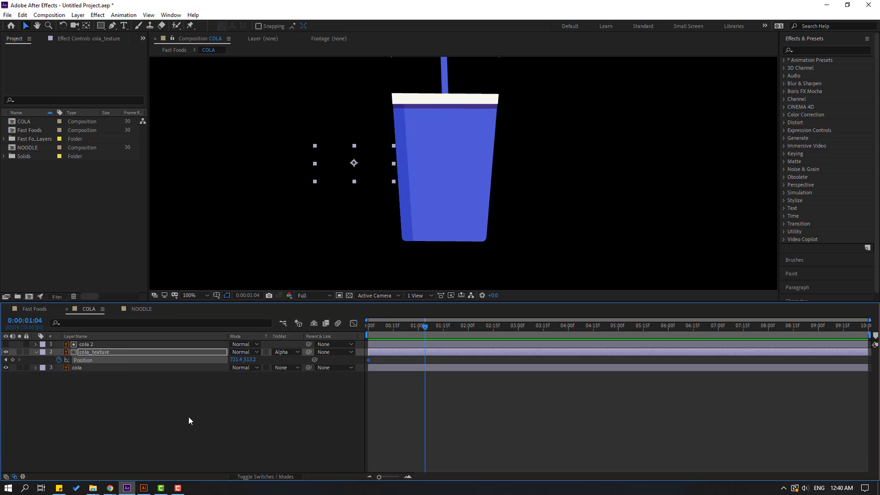
click(275, 360)
drag(275, 362, 390, 367)
click(356, 375)
- Apply Easy Ease to the label keyframes, drag the influence handles for a sharper ease, and preview
click(369, 360)
right_click(368, 360)
mouse_move(421, 472)
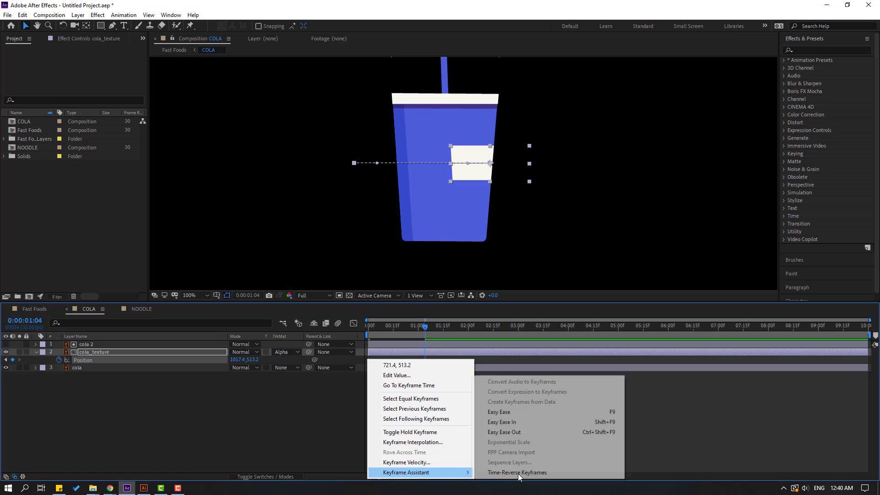
click(509, 414)
click(352, 324)
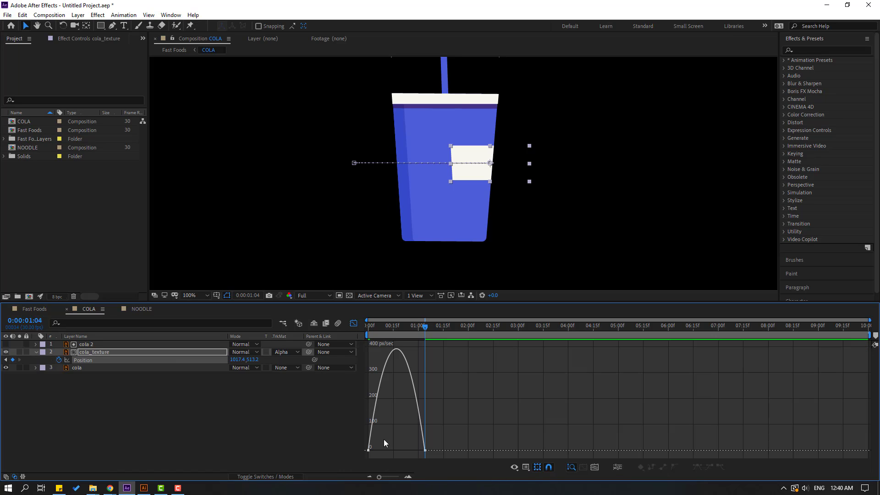
mouse_move(384, 450)
mouse_down()
mouse_move(374, 450)
mouse_move(399, 450)
mouse_up()
click(504, 417)
key(space)
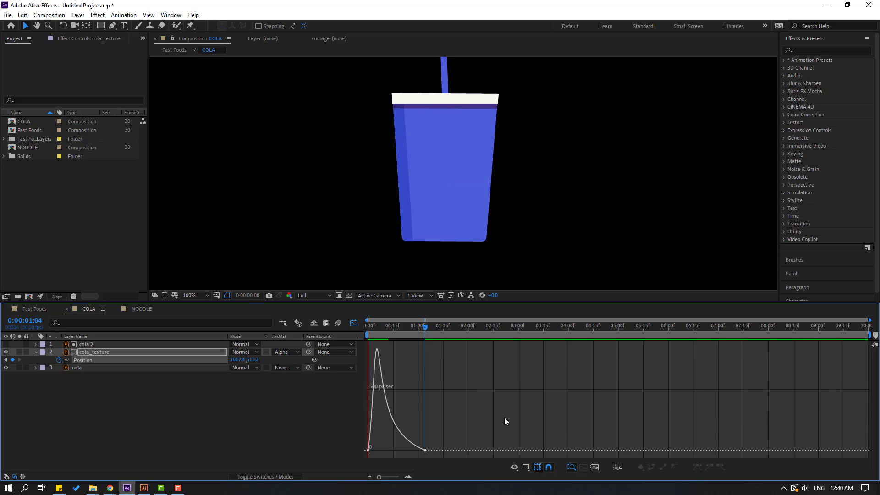
key(space)
- Switch back to Fast Foods and preview the full food animation
click(34, 308)
key(space)
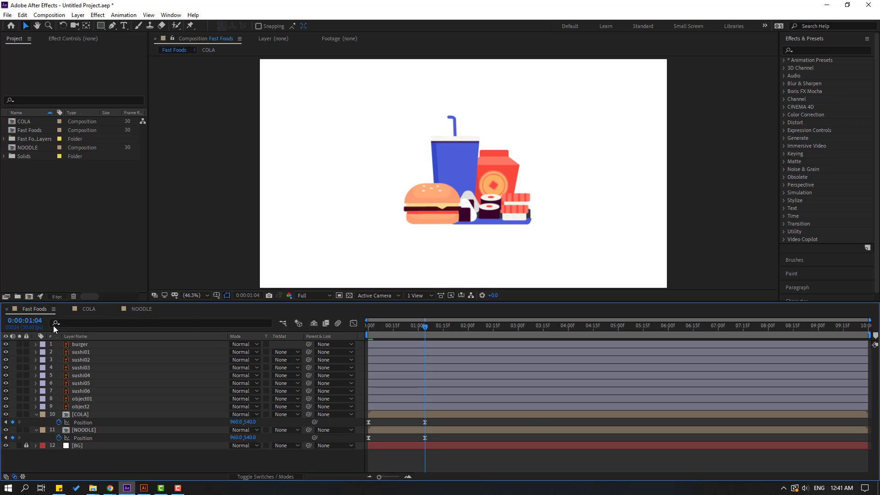
key(space)
key(space)
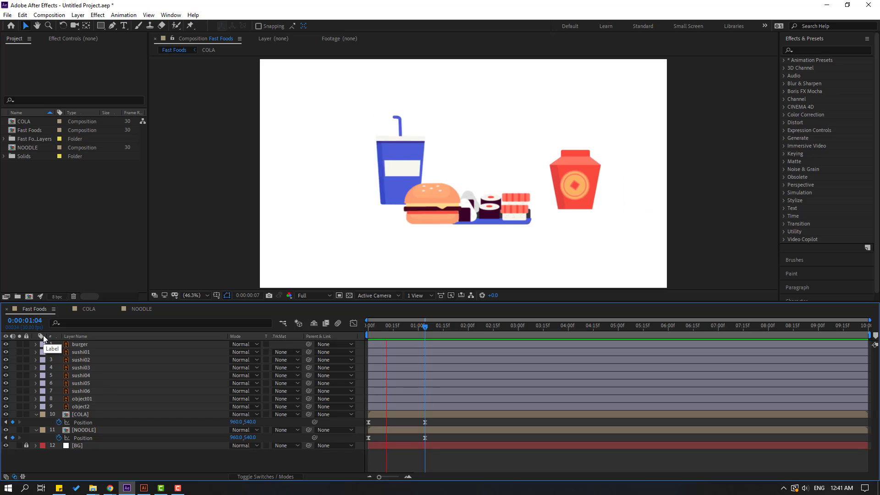
key(space)
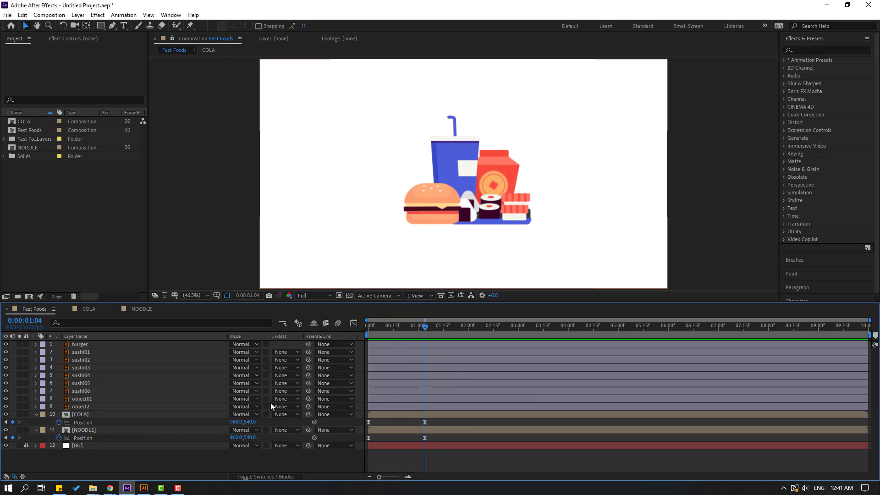
- In NOODLE, keyframe the emblem's resting position at 01:04 and move it off the box to the right at 0:00
click(134, 310)
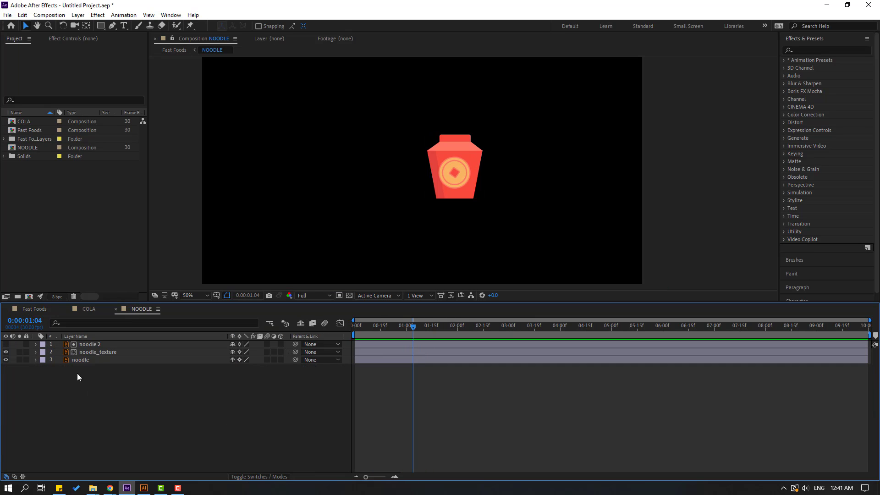
click(106, 352)
key(p)
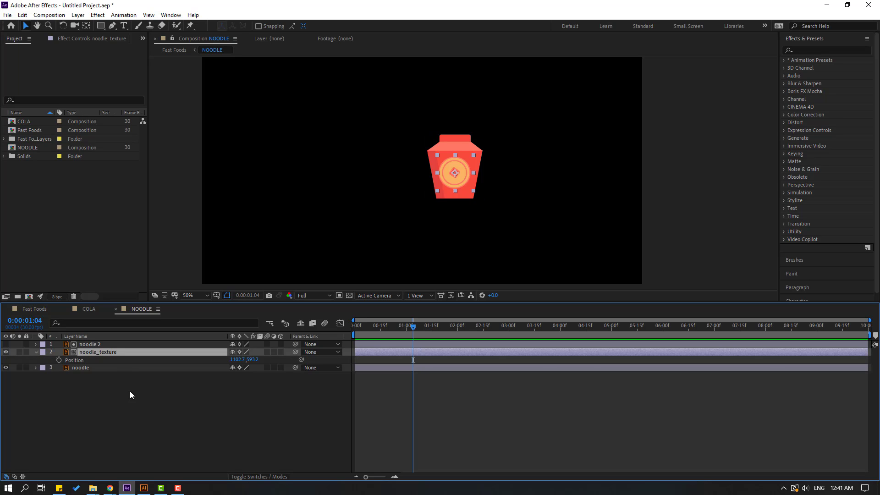
drag(238, 361, 210, 360)
click(52, 380)
click(59, 360)
drag(412, 328, 356, 328)
drag(236, 360, 427, 356)
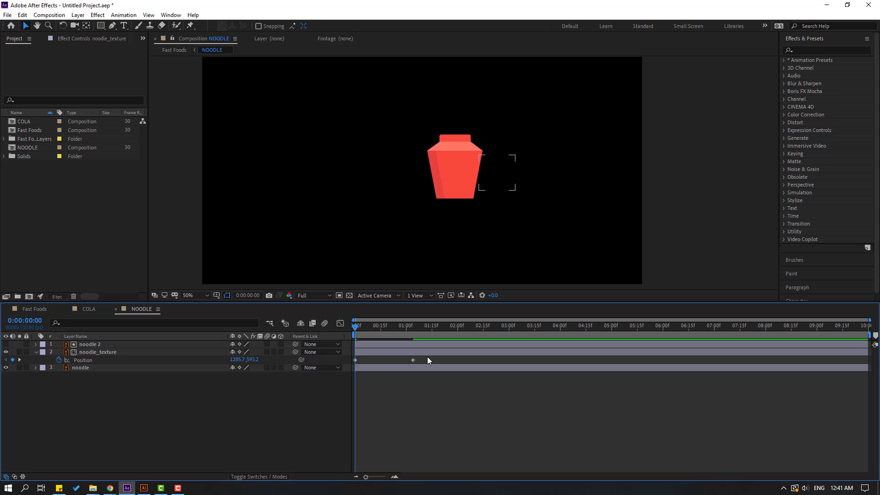
- Apply Easy Ease to the emblem keyframes and drag the speed-graph influence for a fast start
click(355, 360)
right_click(354, 360)
mouse_move(413, 476)
click(491, 420)
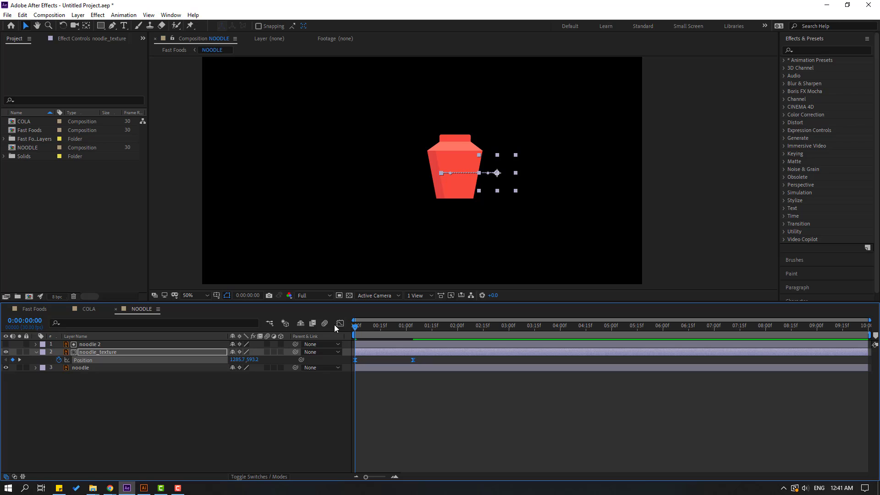
key(shift+F3)
key(ctrl+a)
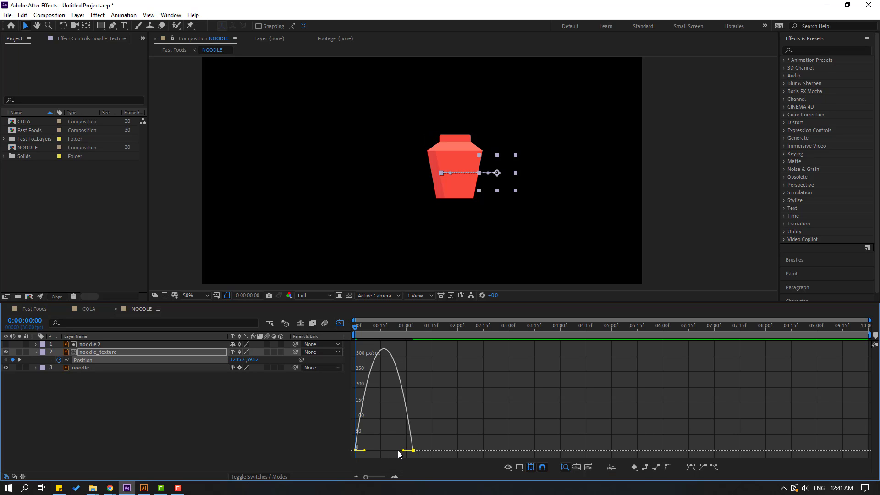
drag(398, 451, 386, 450)
- Preview the emblem animation, then preview the full animation in Fast Foods
key(space)
key(space)
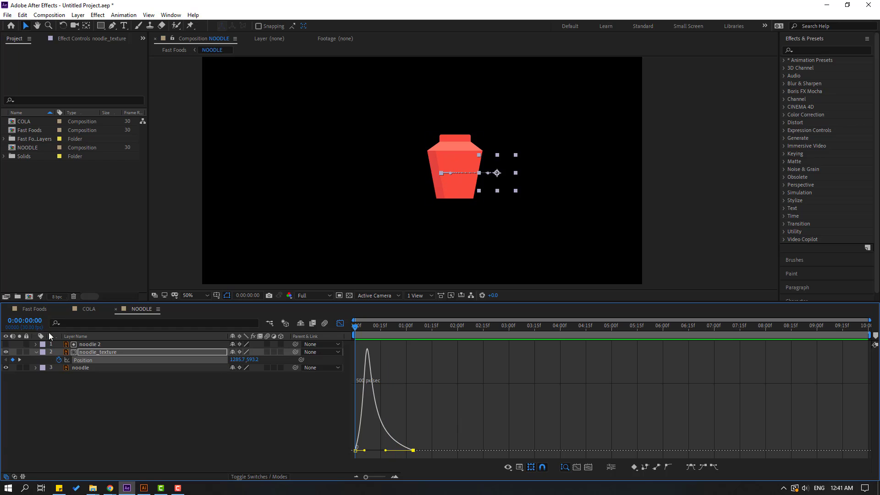
click(25, 308)
key(space)
key(space)
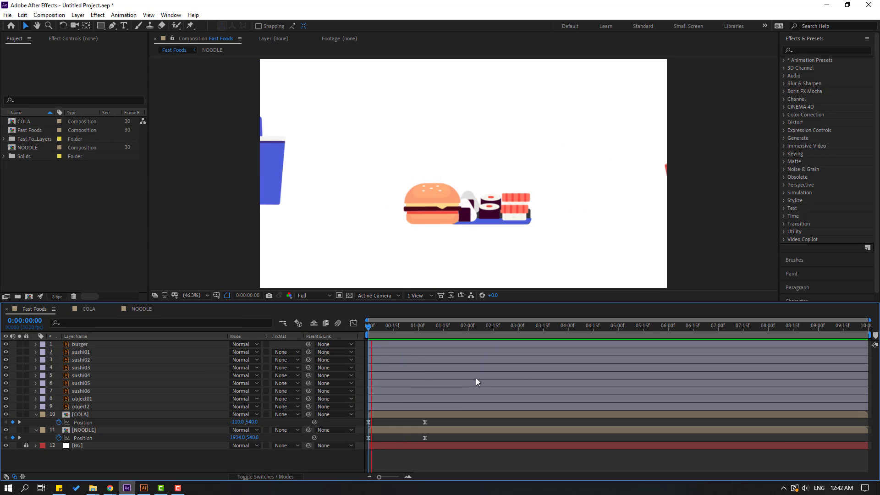
- Keyframe the burger high above the tray at frame 0 and landing at Y 683.2 at frame 10
key(space)
key(space)
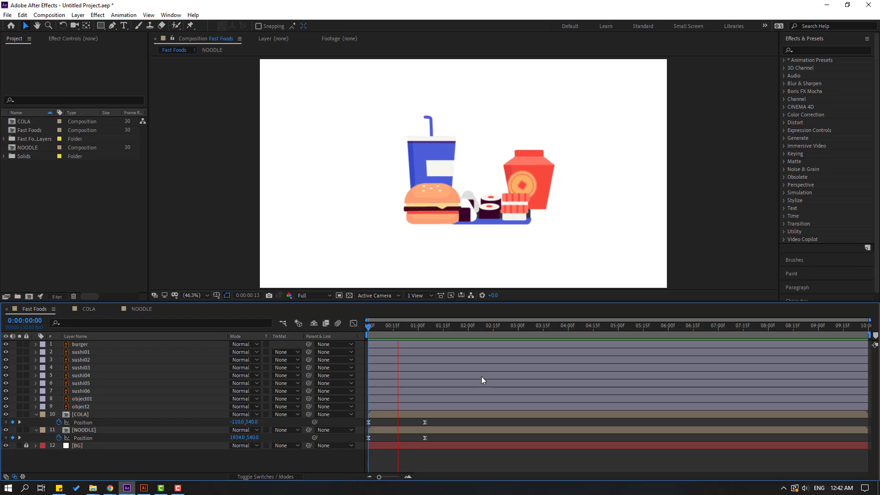
key(space)
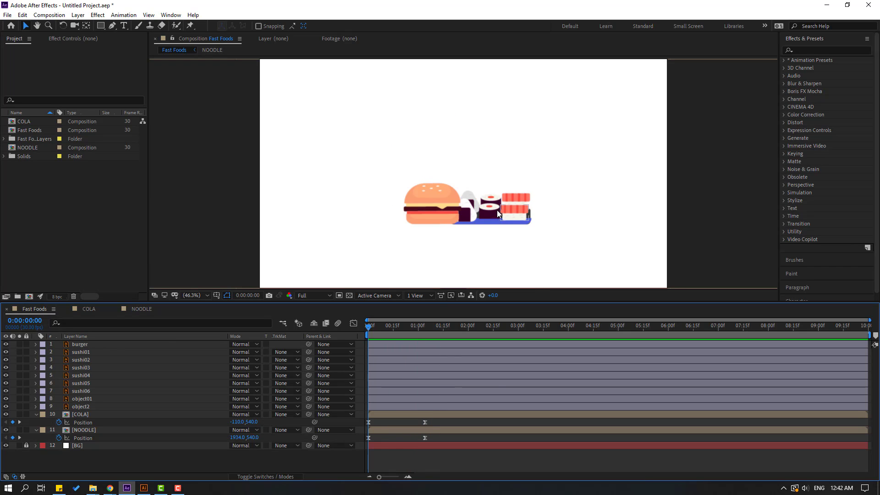
click(424, 200)
key(p)
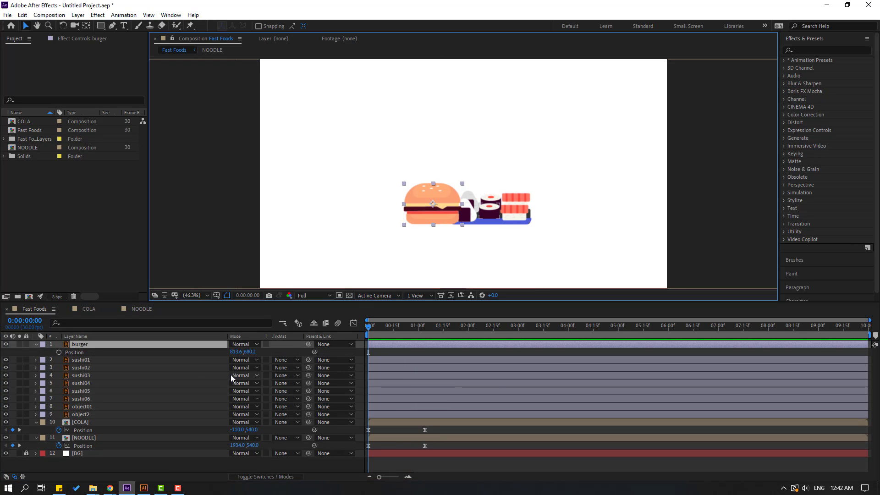
drag(250, 352, 161, 356)
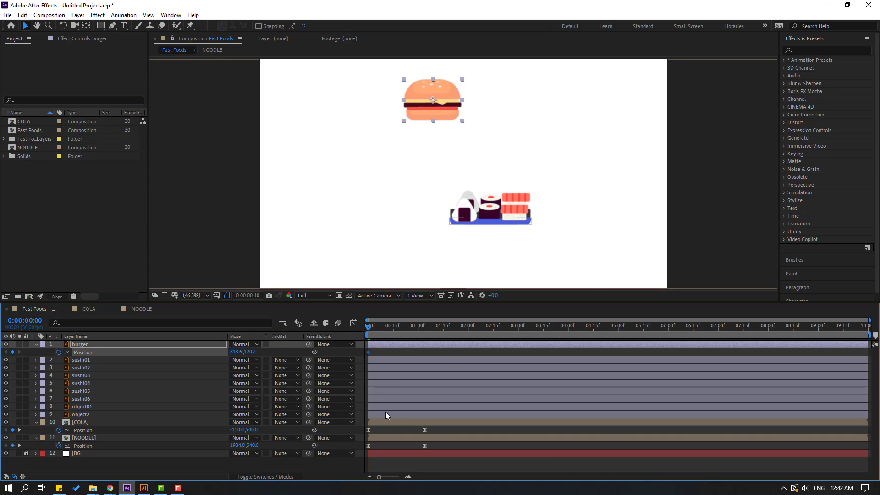
key(space)
drag(246, 353, 478, 348)
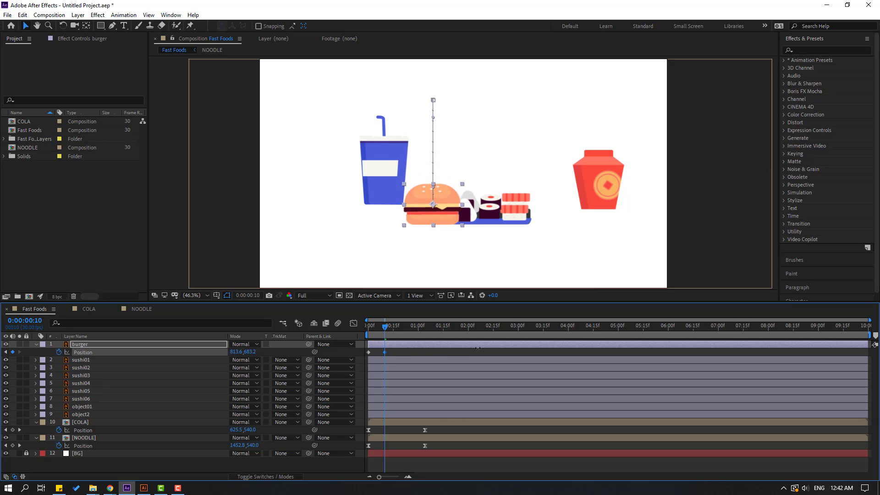
- Apply Easy Ease to the burger's Position keyframes via Keyframe Assistant
right_click(385, 353)
mouse_move(440, 466)
click(513, 403)
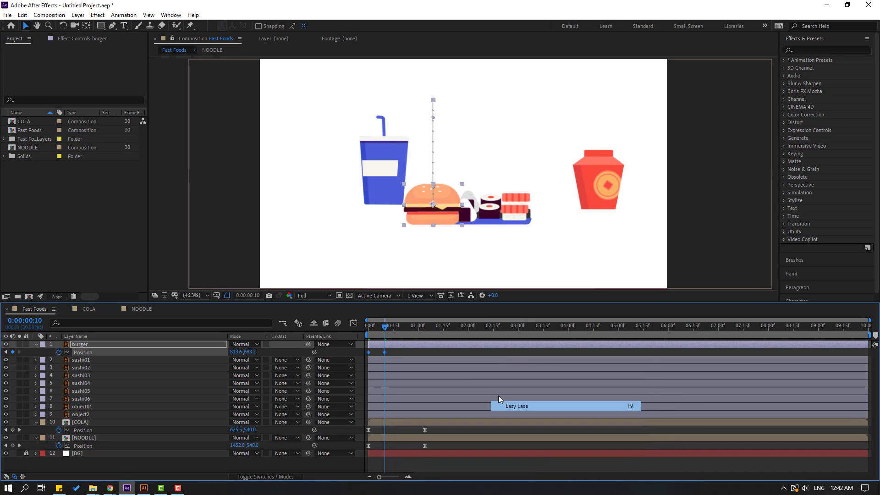
click(403, 353)
click(718, 326)
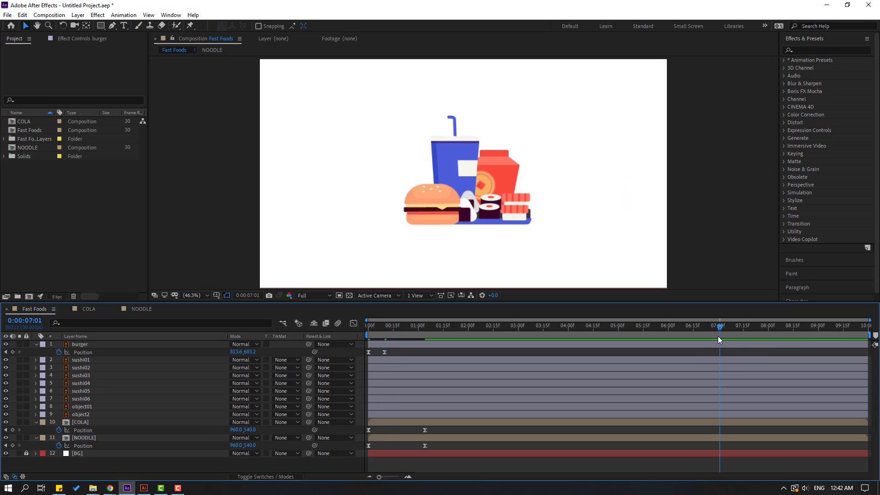
- Trim the composition to the roughly 7-second work area
right_click(686, 335)
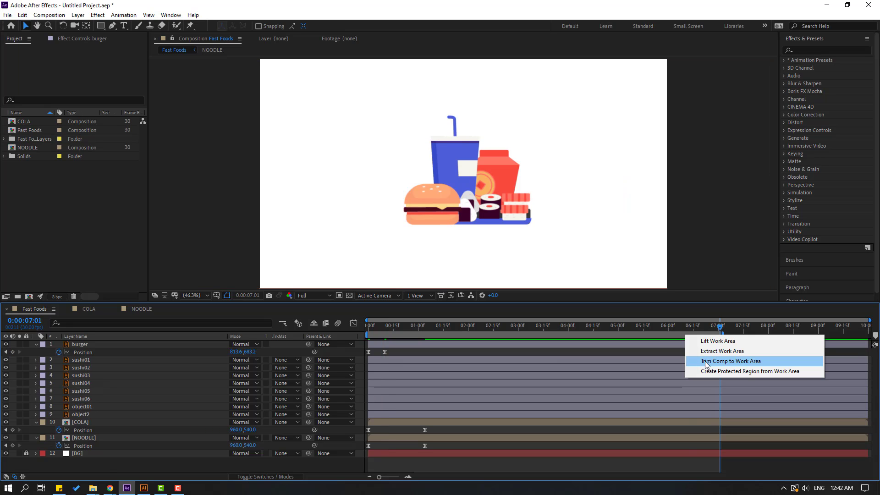
click(749, 360)
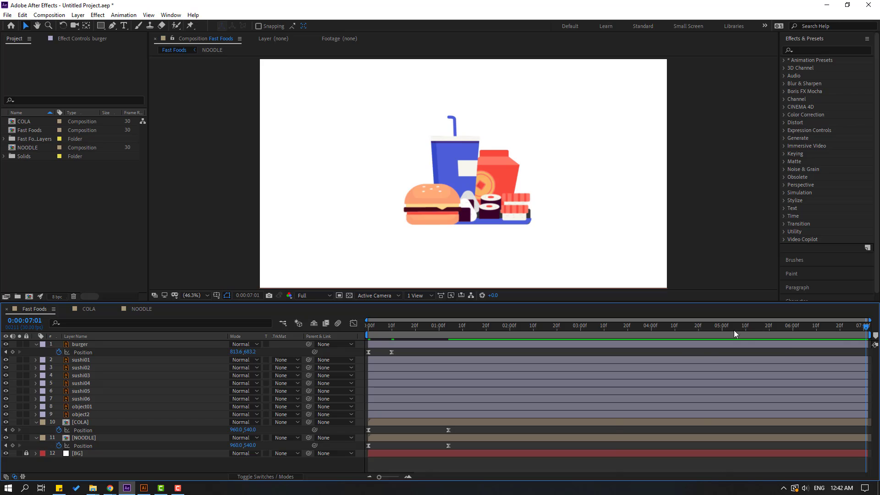
drag(523, 332, 374, 360)
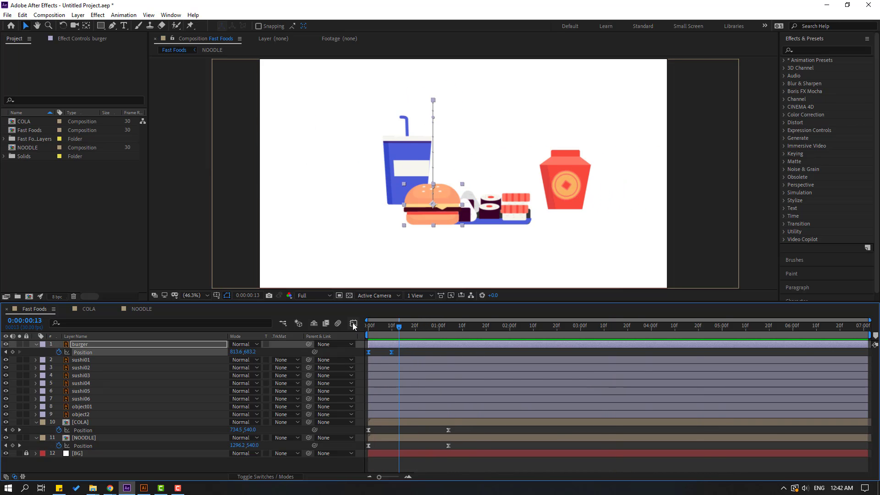
- Steepen the burger's speed curve so it peaks near 5500 px/sec before landing at frame 10
click(353, 324)
key(Home)
key(=)
key(=)
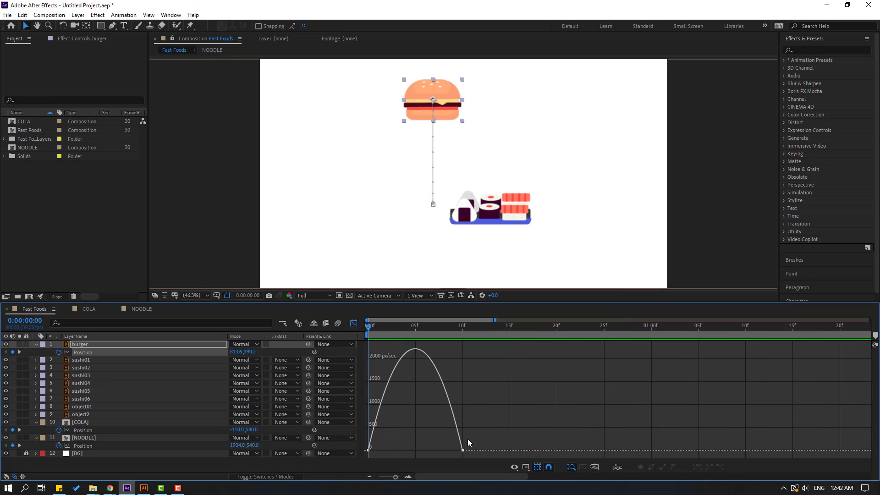
drag(403, 434, 422, 454)
key(space)
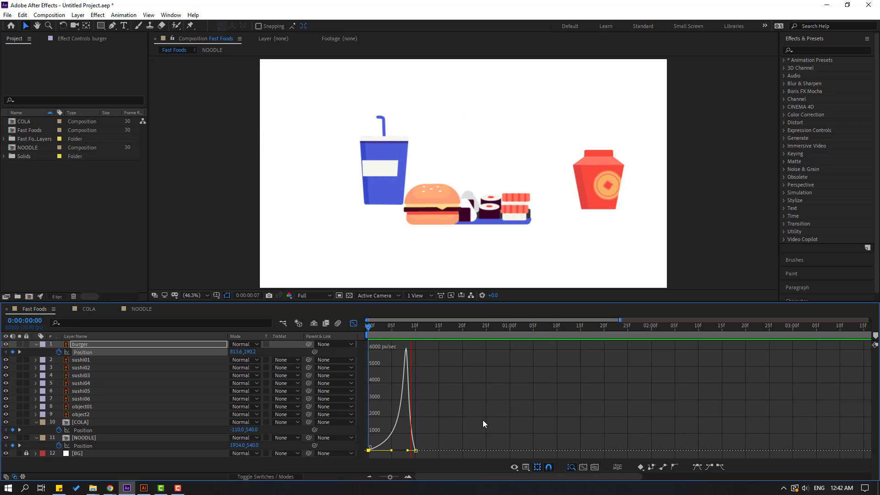
key(space)
key(shift+F3)
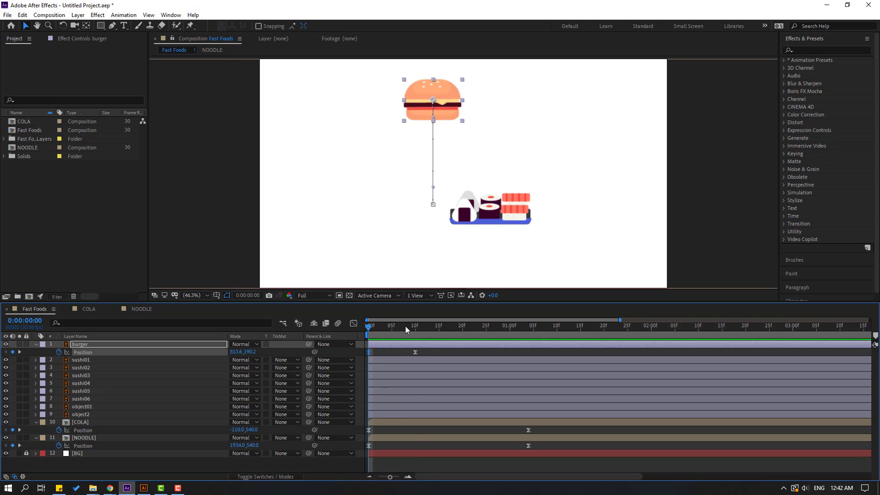
drag(405, 326, 414, 326)
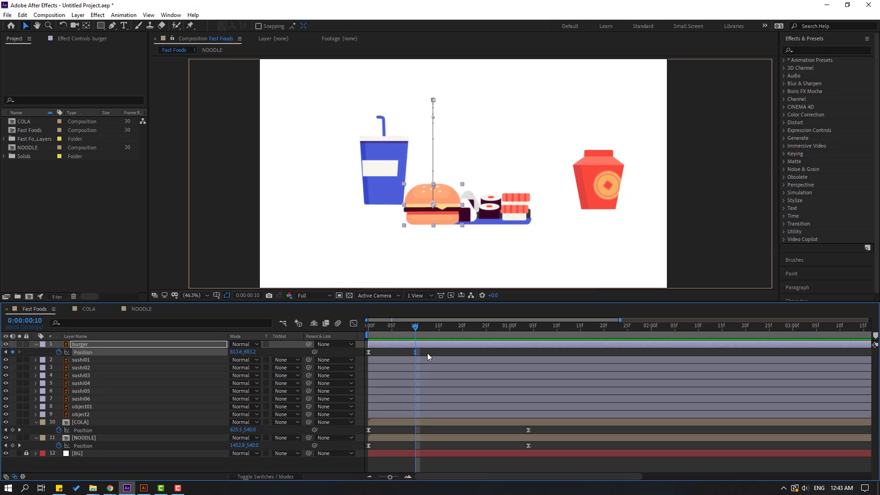
key(Page_Down)
key(Page_Down)
key(Page_Down)
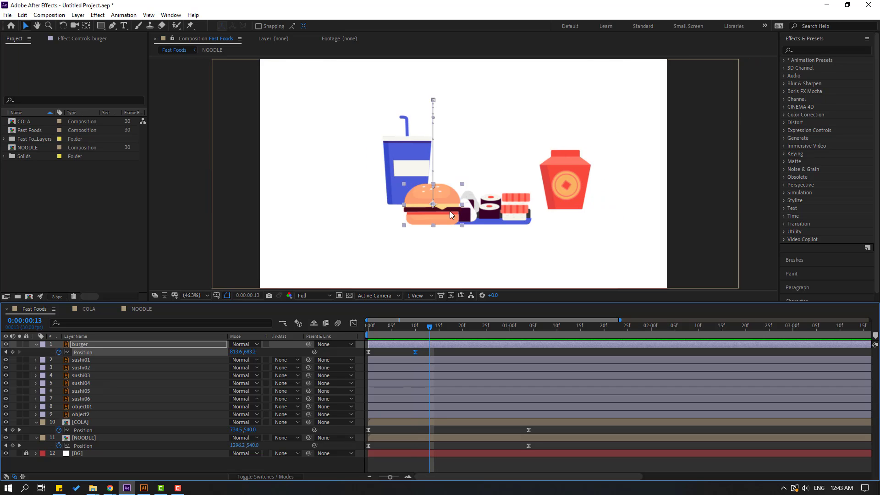
- Lift the burger to Y 668.2 at frame 13 and reset it to 683.2 at frame 16
scroll(449, 210, up, 4)
drag(255, 353, 249, 352)
key(space)
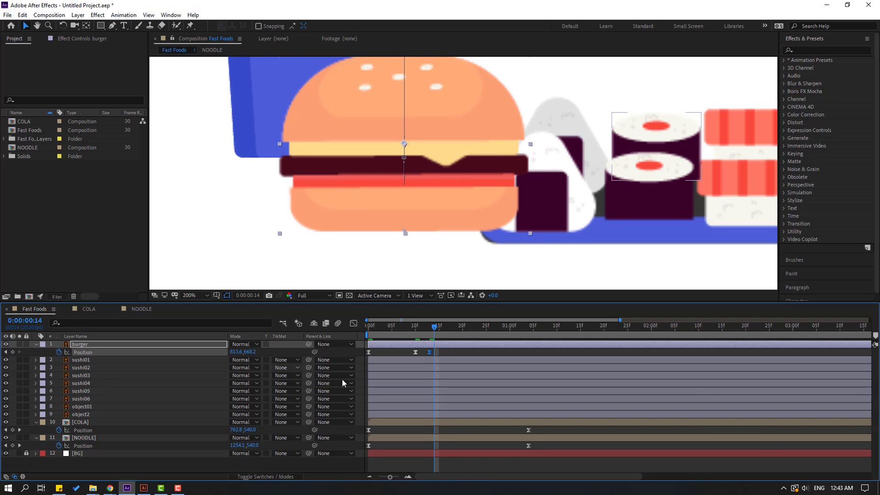
key(ctrl+c)
key(ctrl+v)
scroll(449, 212, down, 3)
scroll(455, 222, up, 2)
key(space)
scroll(470, 228, down, 1)
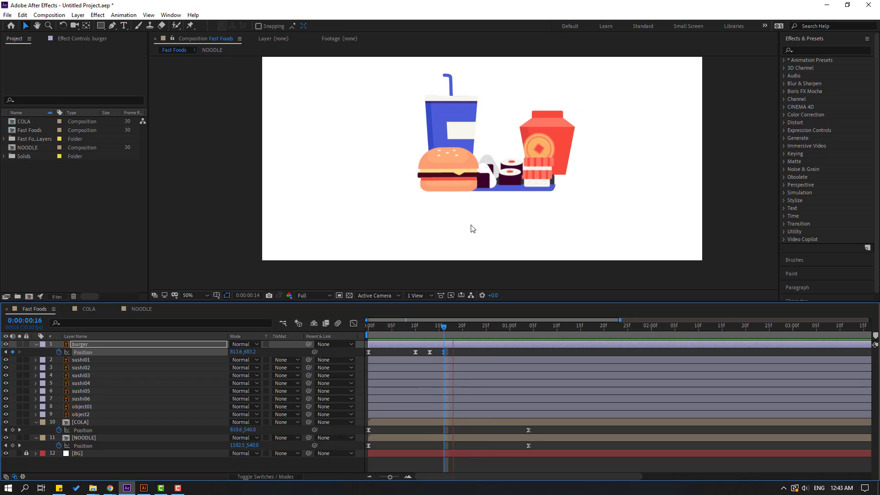
- Set the burger's Position keyframes to Linear spatial interpolation and preview
mouse_move(417, 325)
mouse_down()
mouse_move(430, 328)
mouse_move(411, 326)
mouse_up()
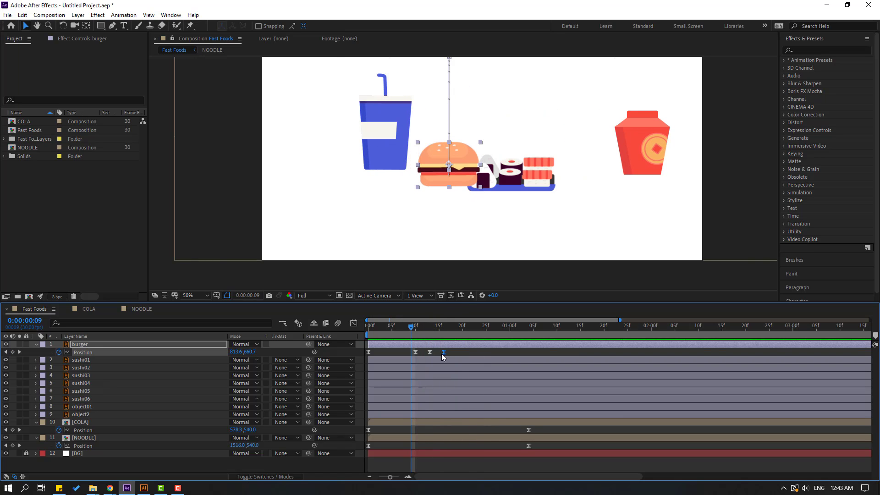
click(414, 352)
right_click(415, 352)
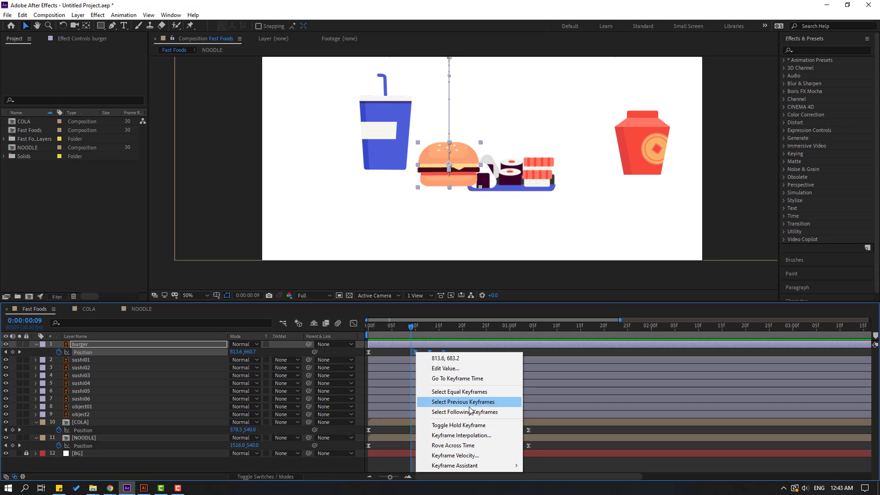
click(475, 437)
click(437, 226)
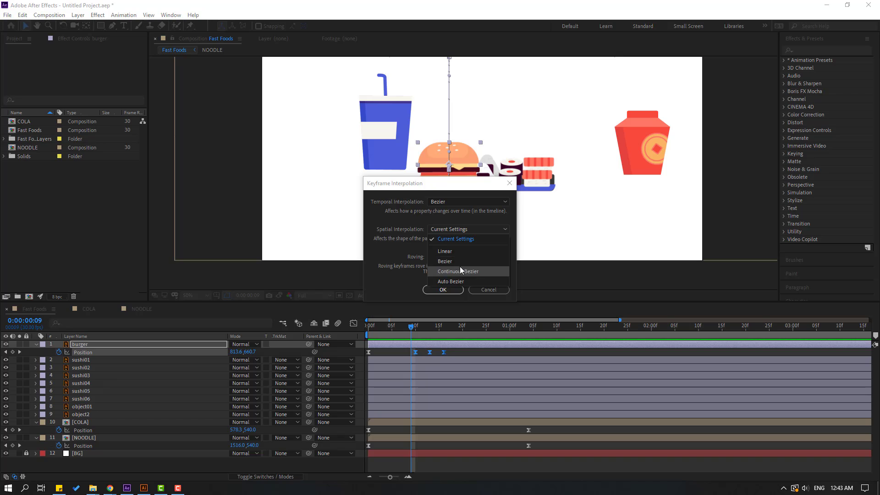
click(444, 251)
click(442, 290)
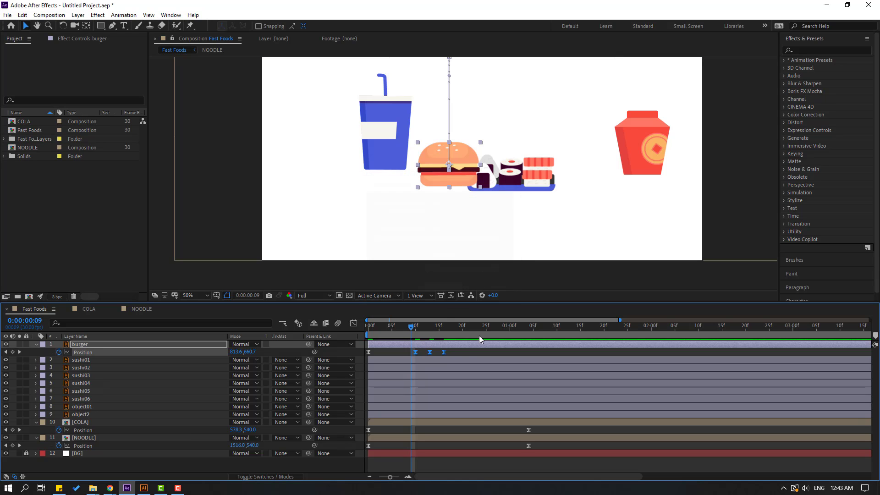
key(space)
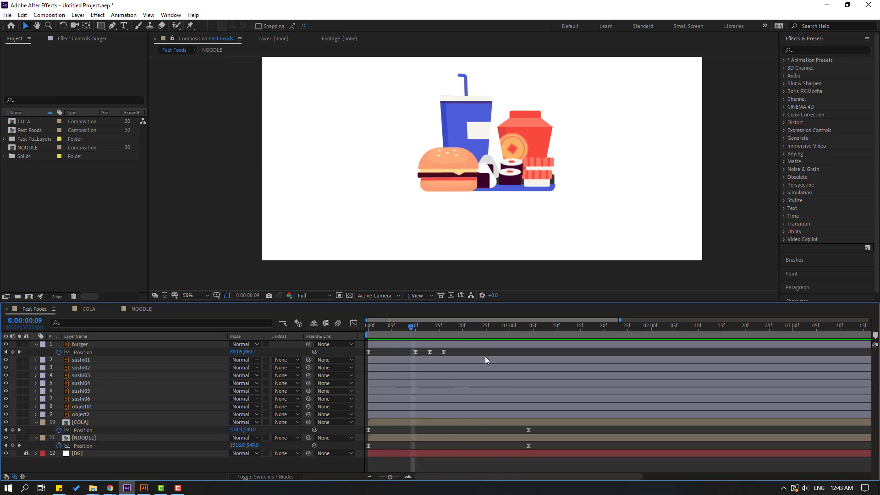
- Shift all the burger's Position keyframes about five frames later
drag(453, 354, 367, 328)
click(403, 342)
click(75, 345)
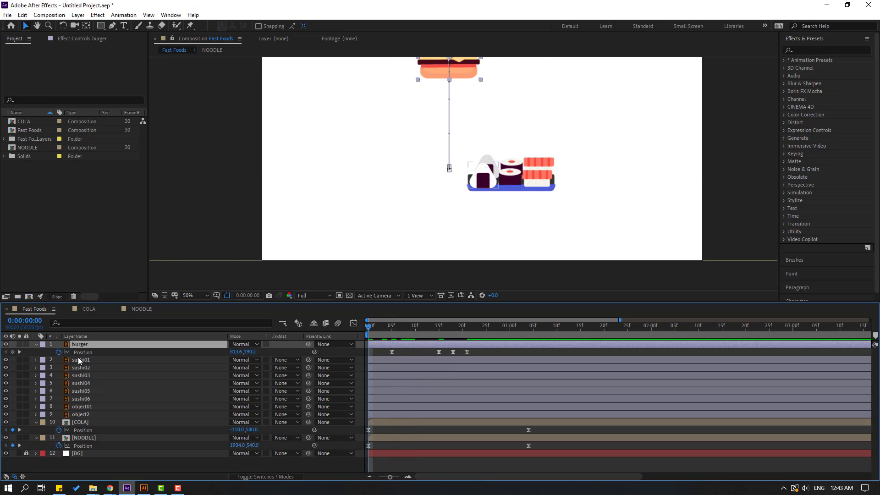
- Keyframe the burger's Scale from 0% at frame 0 to full 212% at frame 5
key(shift+s)
click(60, 360)
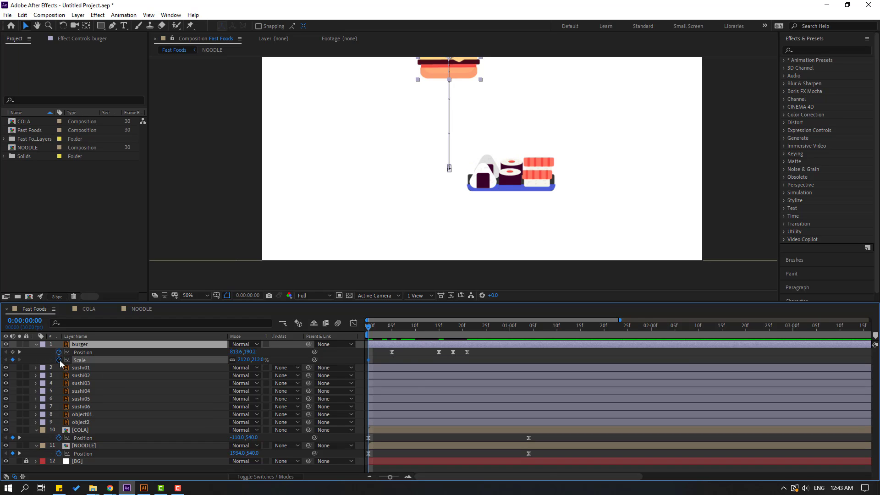
drag(368, 360, 391, 360)
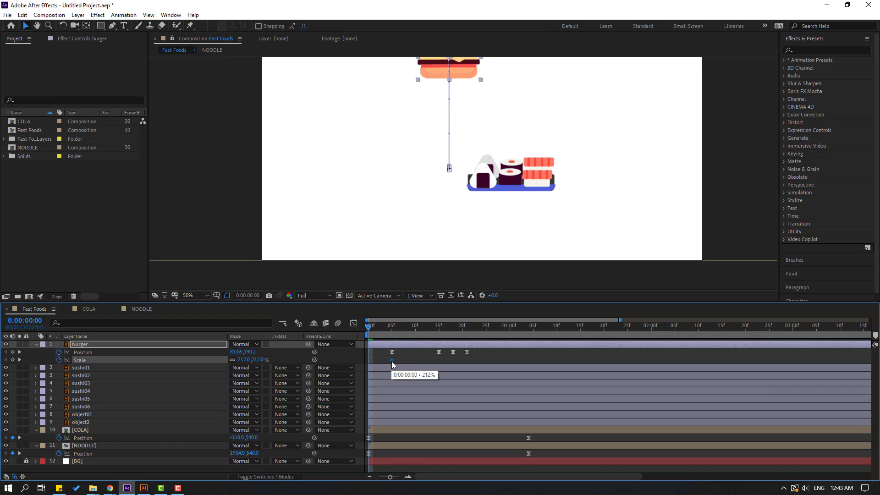
click(243, 359)
text(0)
key(Return)
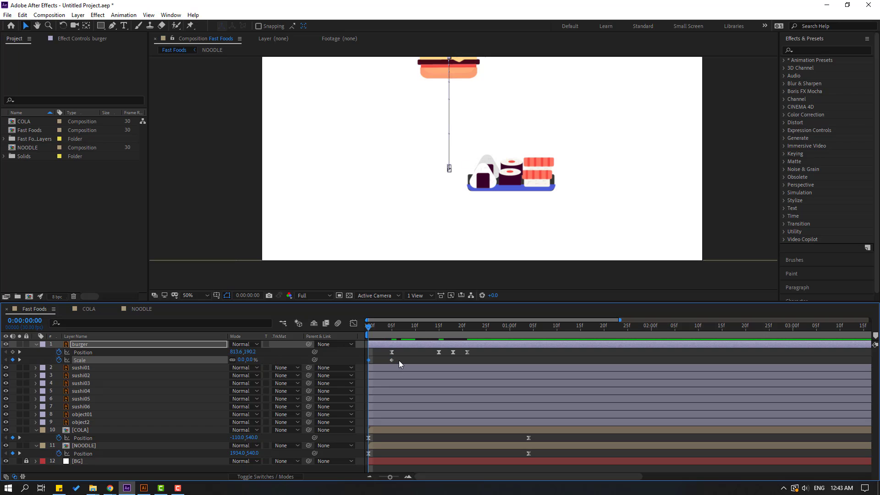
- Apply Easy Ease to the burger's Scale keyframes and preview it growing in
right_click(368, 360)
mouse_move(426, 474)
click(499, 413)
click(214, 299)
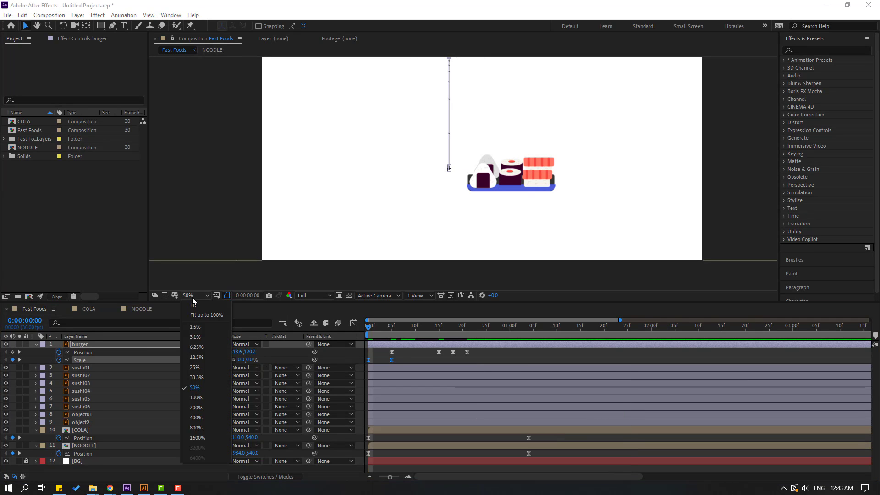
key(space)
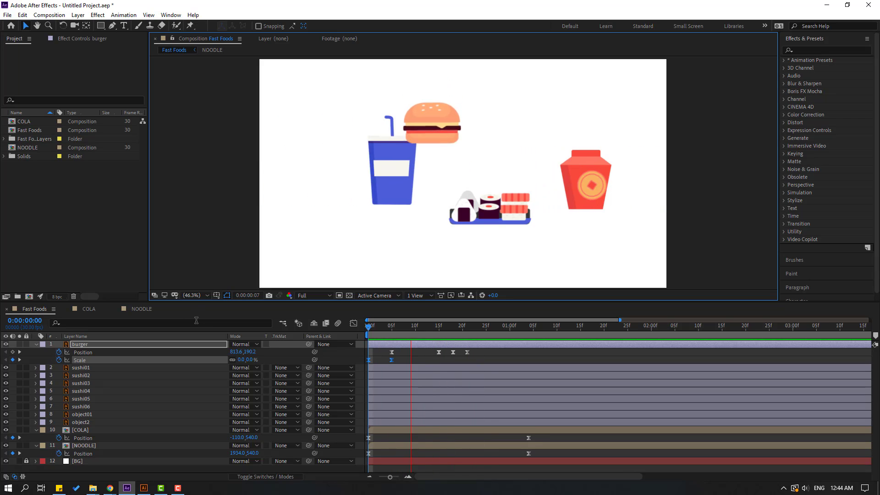
click(266, 335)
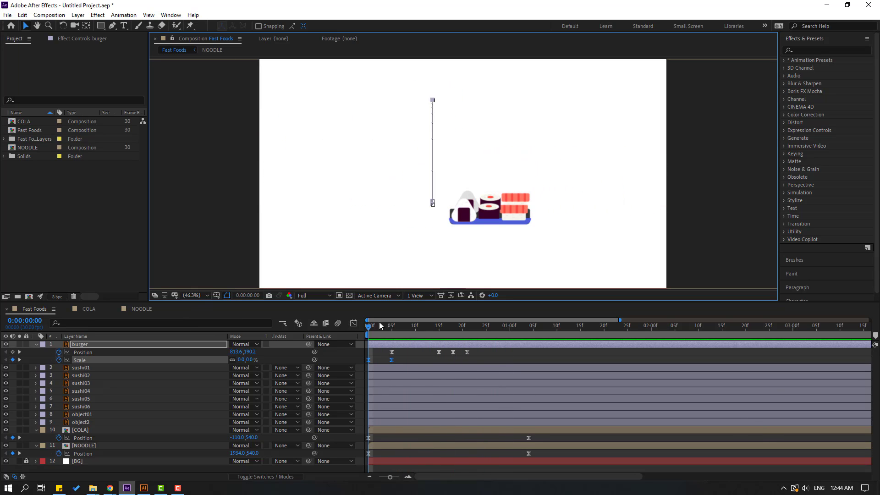
click(76, 345)
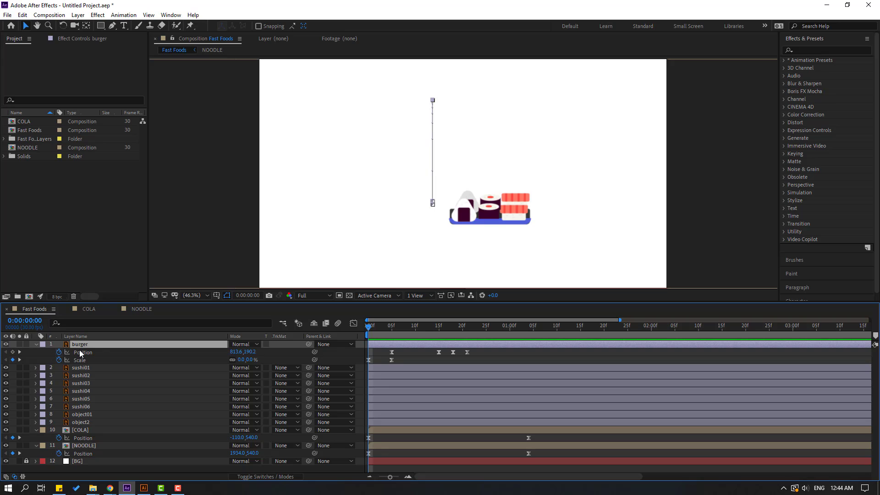
- Keyframe the burger's Rotation at -45° for frame 0, with a key at frame 5
key(shift+r)
click(58, 368)
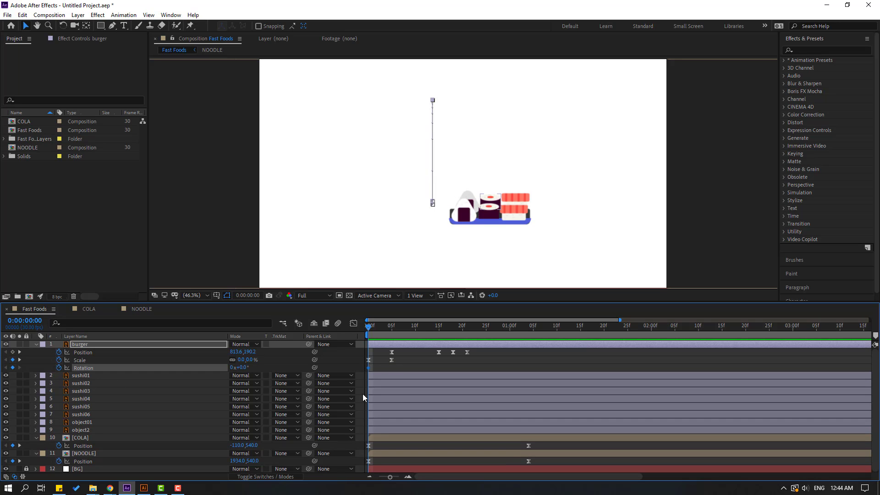
drag(368, 368, 391, 369)
text(5)
key(Return)
key(space)
- Add burger rotation keys of -5° at frame 15 and 0° at frame 20
drag(244, 369, 247, 369)
drag(382, 329, 438, 331)
click(247, 367)
text(-5)
key(Return)
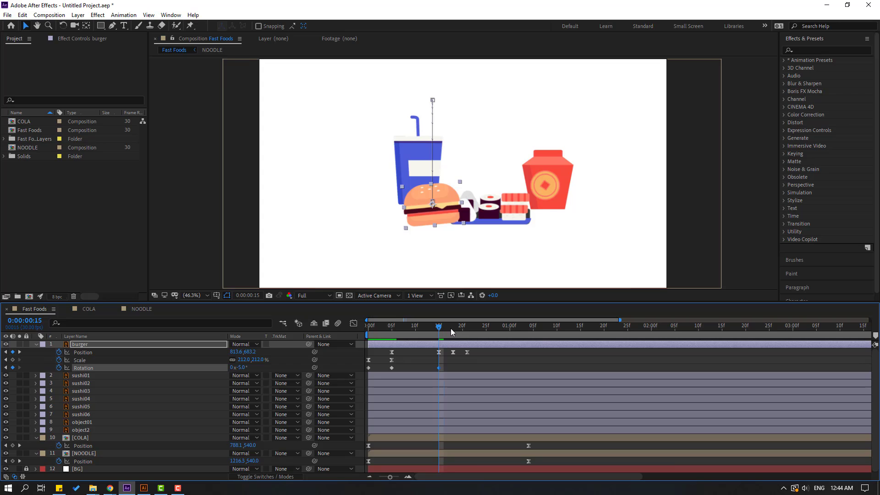
click(458, 329)
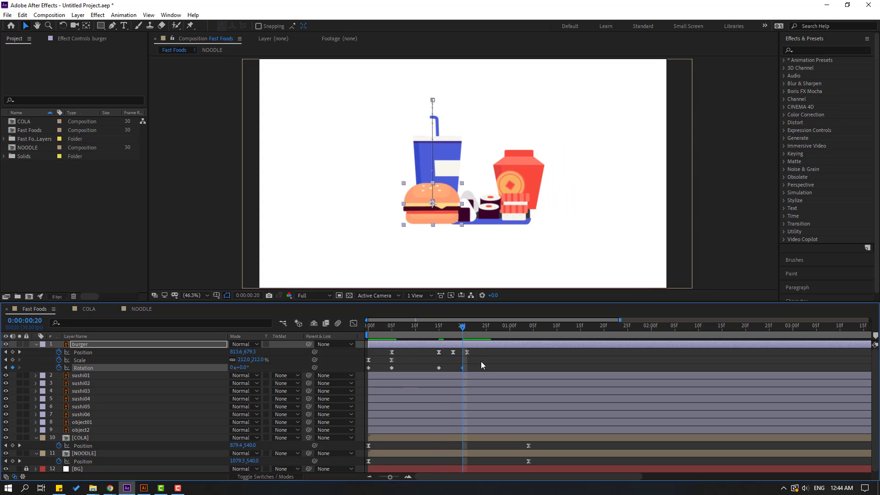
key(space)
key(space)
drag(490, 361, 369, 371)
right_click(369, 370)
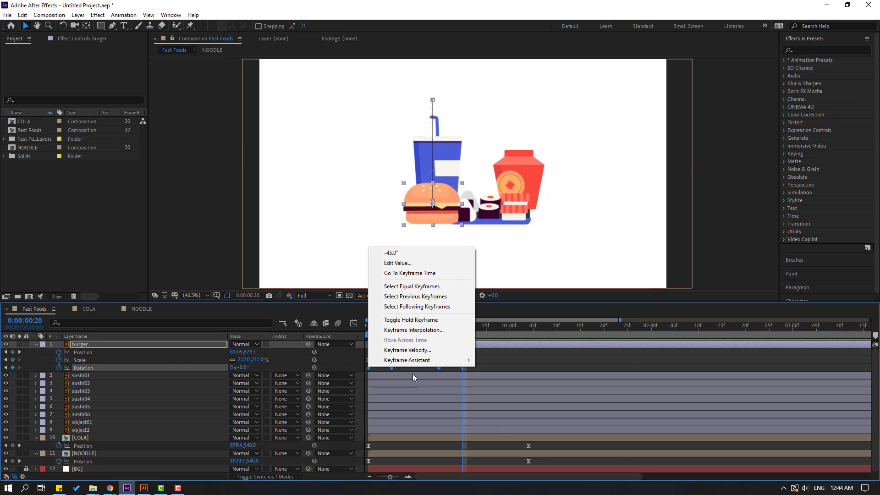
- Apply Easy Ease to the burger's rotation keyframes and preview
mouse_move(442, 360)
click(495, 391)
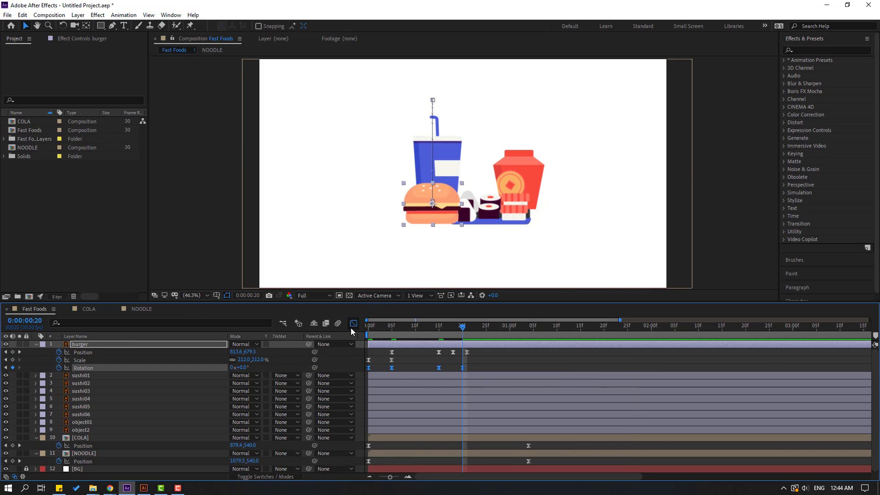
click(354, 323)
key(space)
- Sharpen the rotation speed curve's opening peak to about 2000°/sec in the Graph Editor
key(space)
key(ctrl+a)
drag(387, 438, 380, 445)
key(space)
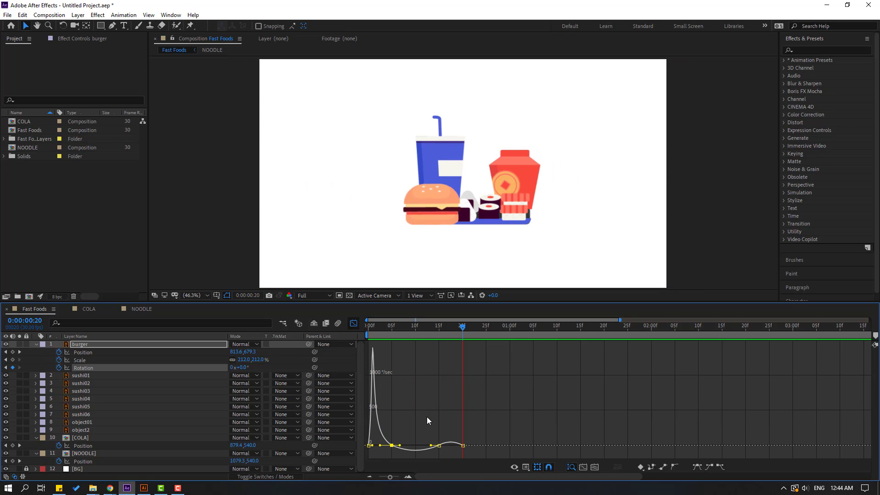
scroll(376, 219, down, 4)
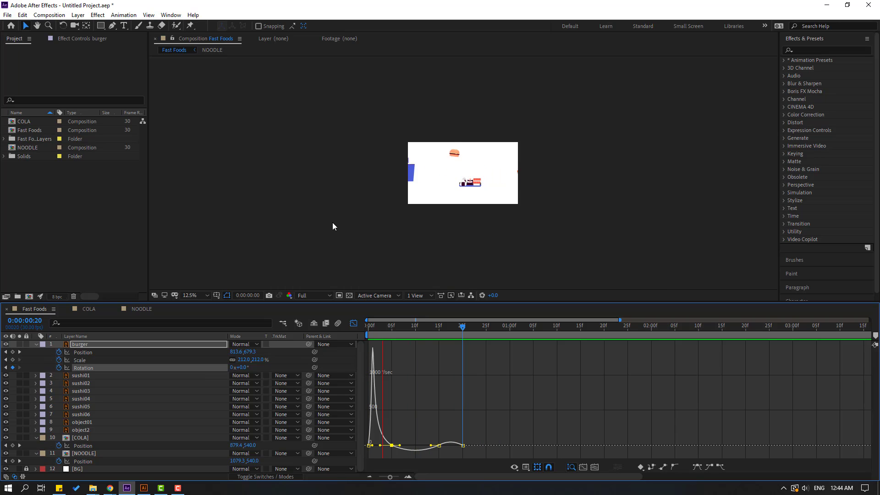
scroll(324, 233, up, 2)
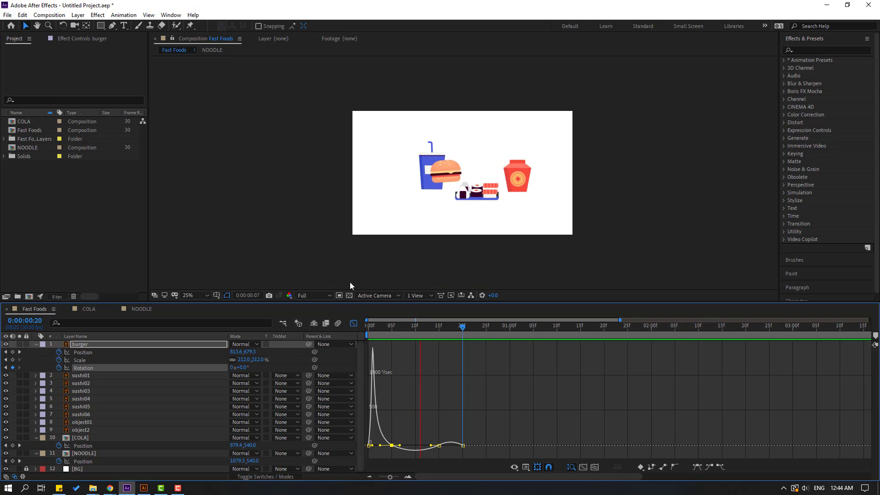
scroll(350, 282, up, 2)
click(350, 324)
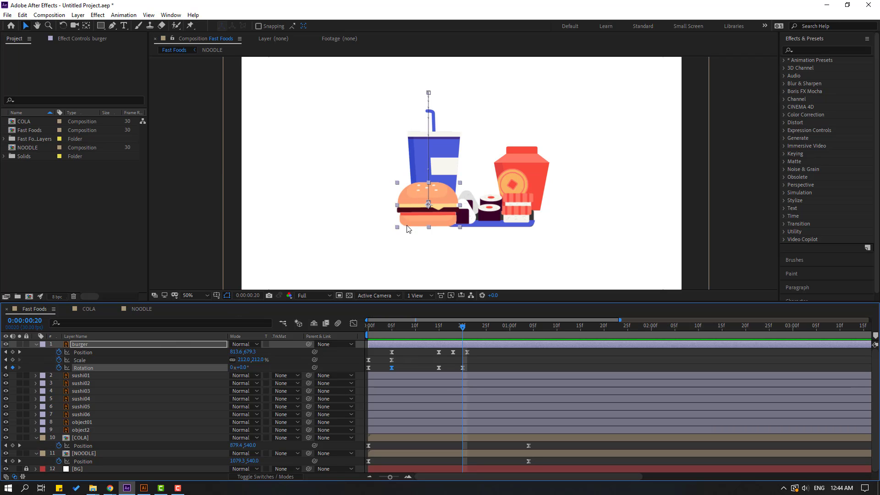
drag(456, 329, 360, 371)
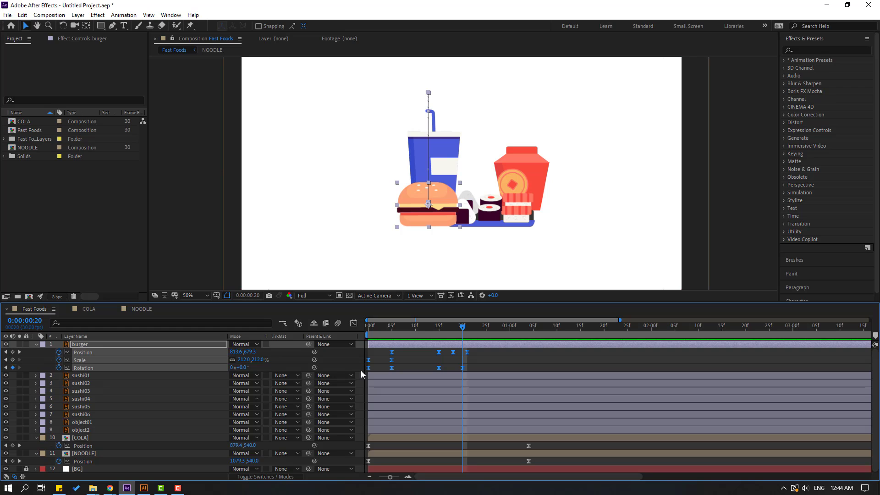
- Shift sushi01's Position keyframes so it lands right beside the burger
key(Home)
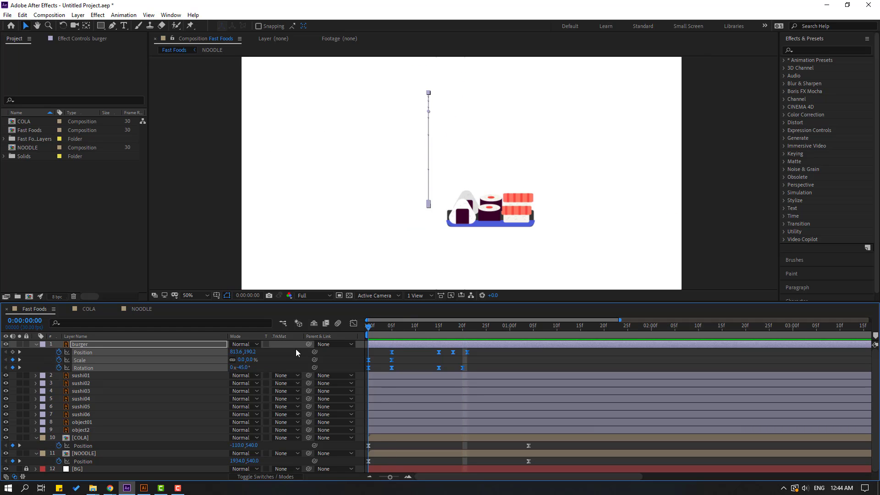
click(36, 344)
click(84, 353)
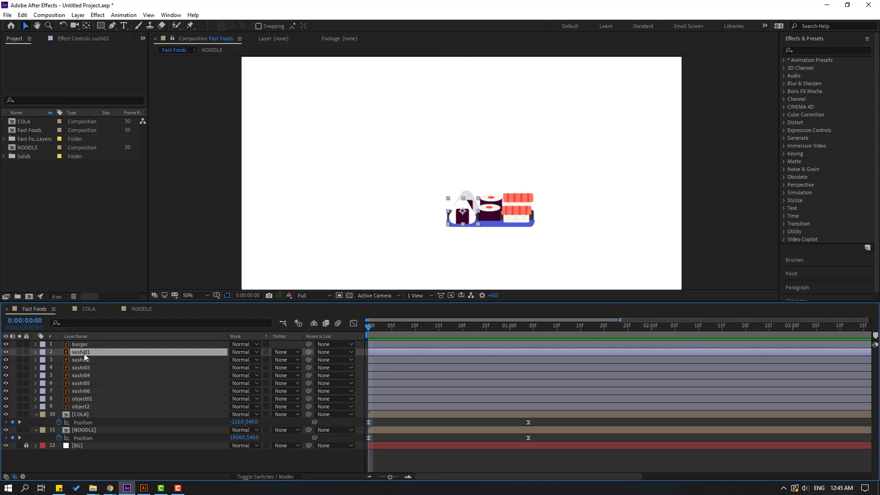
key(Return)
key(p)
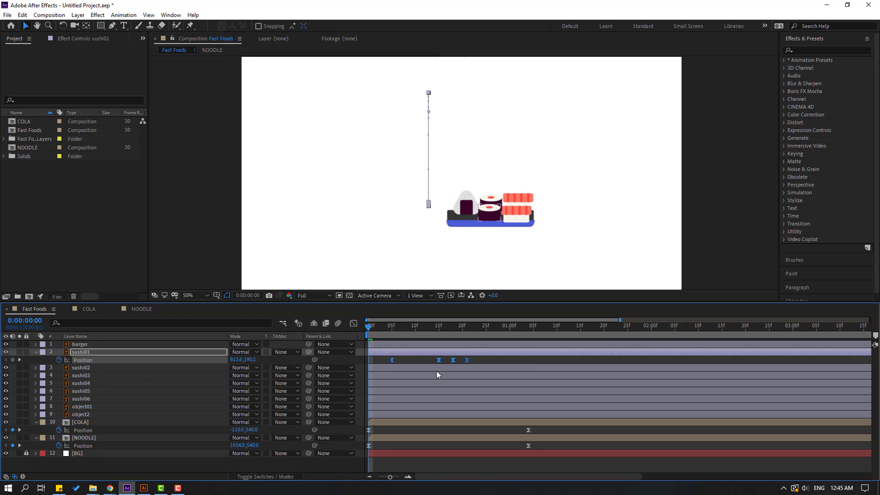
drag(480, 360, 391, 361)
drag(385, 330, 466, 331)
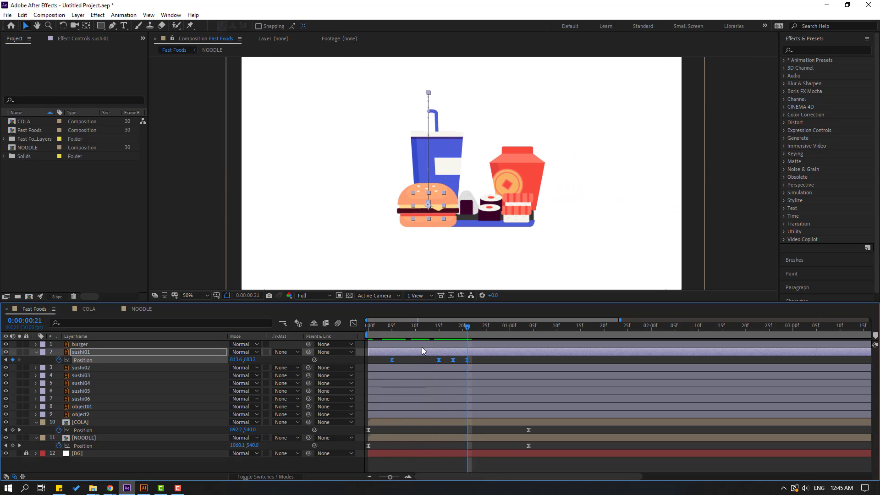
drag(237, 360, 329, 360)
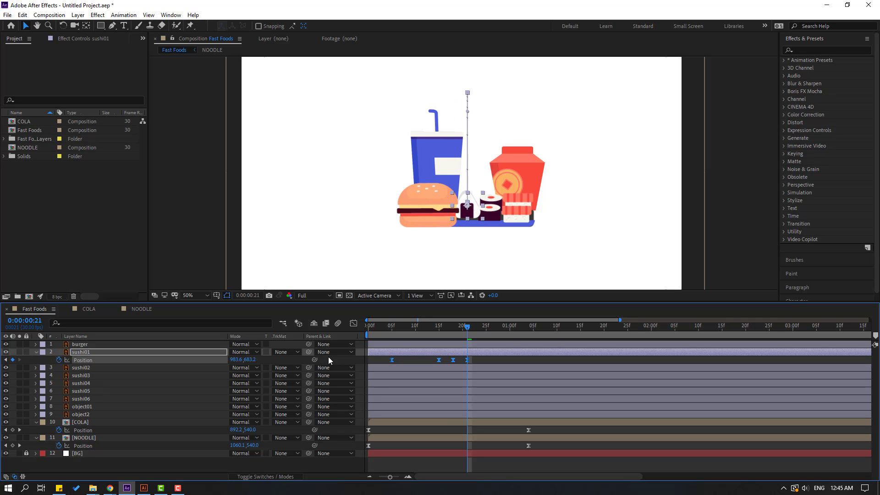
key(space)
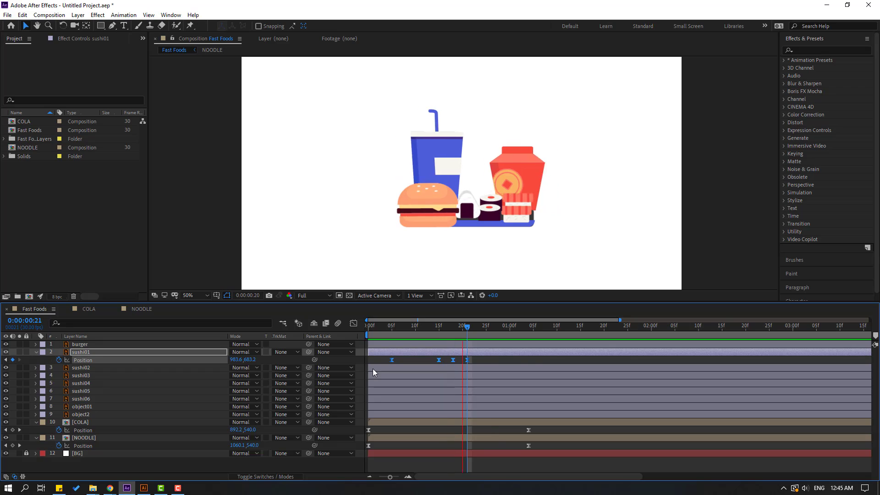
click(381, 360)
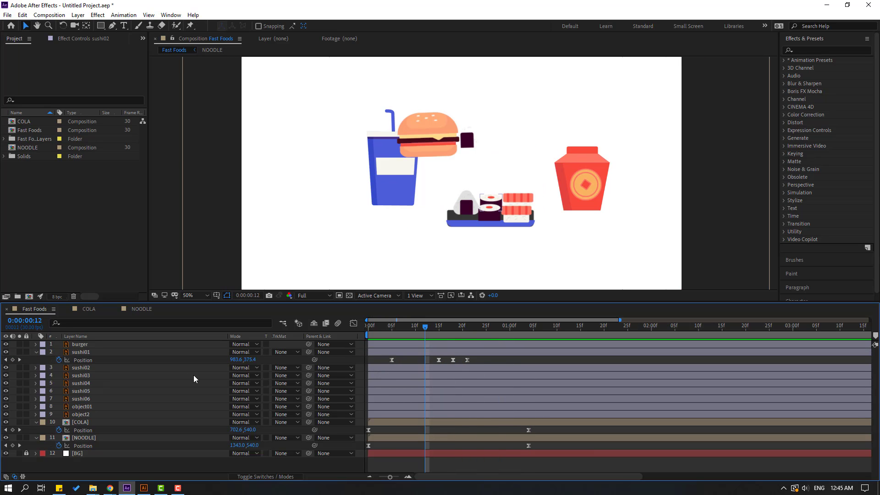
- Paste the drop-in bounce keyframes onto sushi02–sushi06 at frame 0
click(91, 369)
ctrl+click(89, 376)
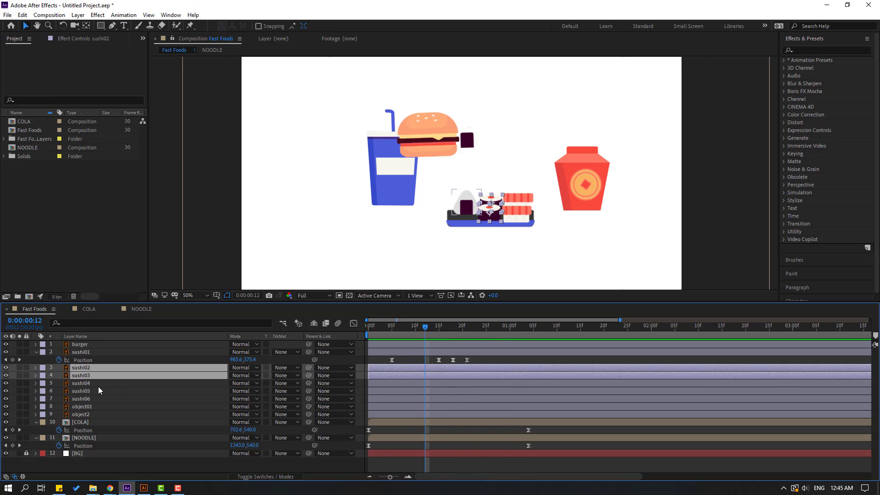
ctrl+click(89, 384)
ctrl+click(128, 391)
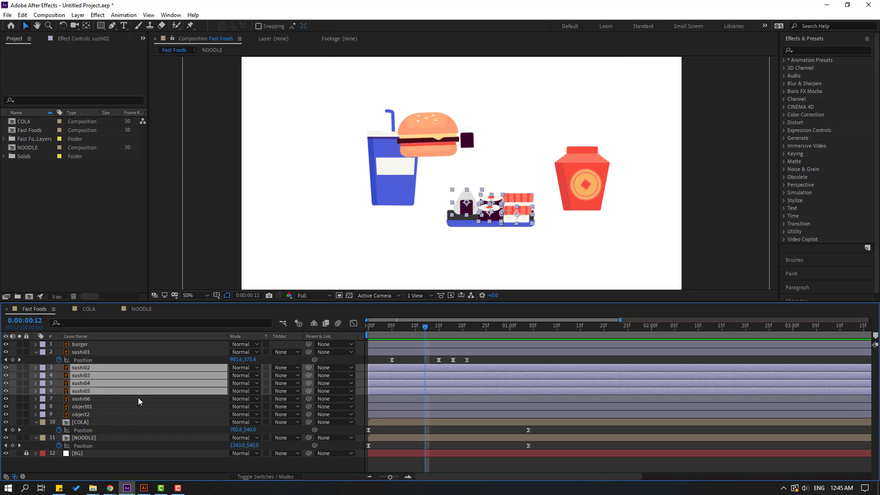
ctrl+click(88, 400)
drag(416, 335, 368, 331)
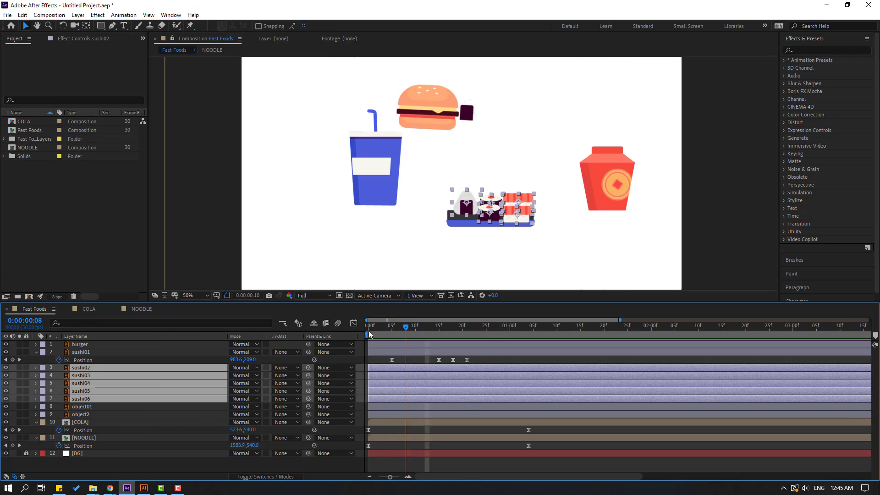
key(ctrl+v)
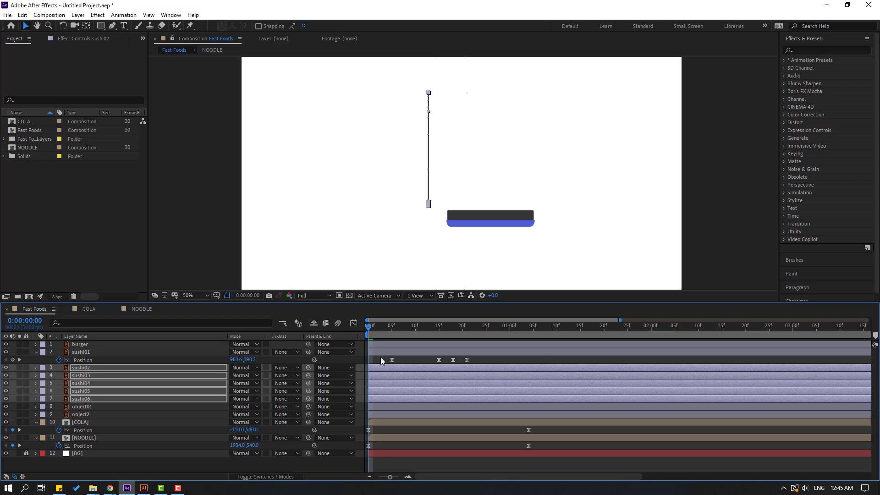
click(400, 363)
- Slide sushi02's and sushi03's Position keyframes right onto the tray
click(83, 369)
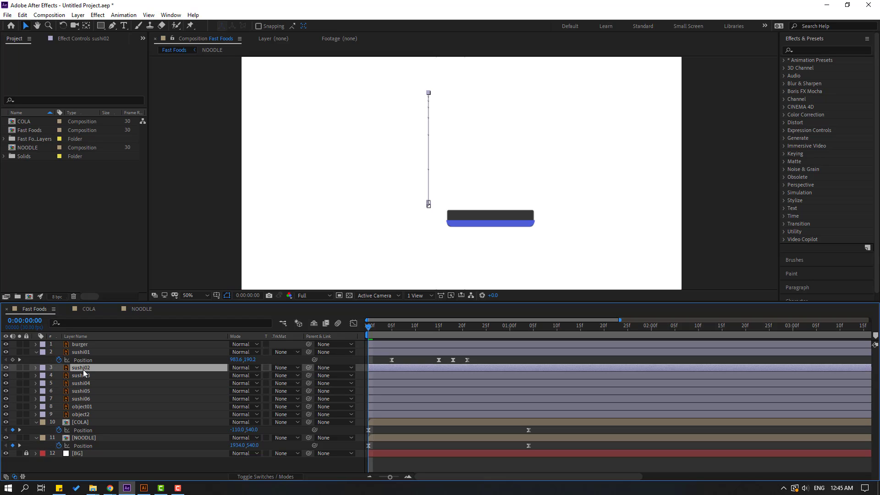
key(p)
drag(485, 377, 389, 372)
drag(442, 325, 467, 326)
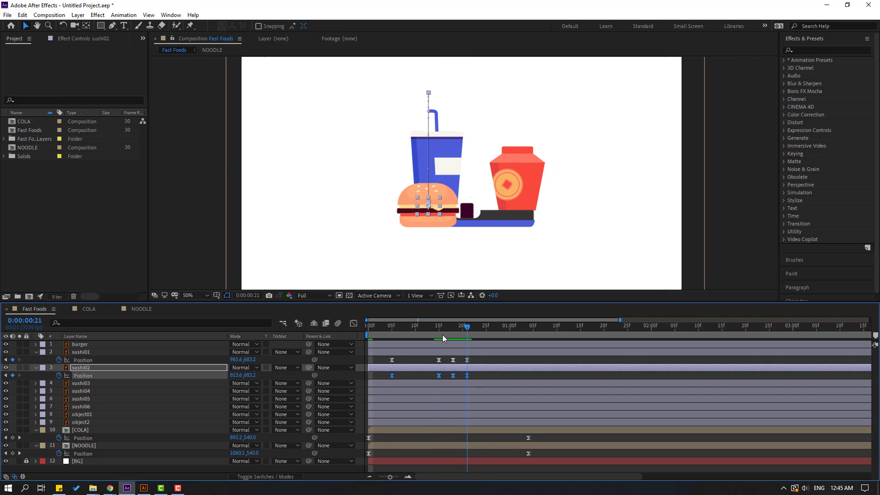
drag(250, 375, 352, 372)
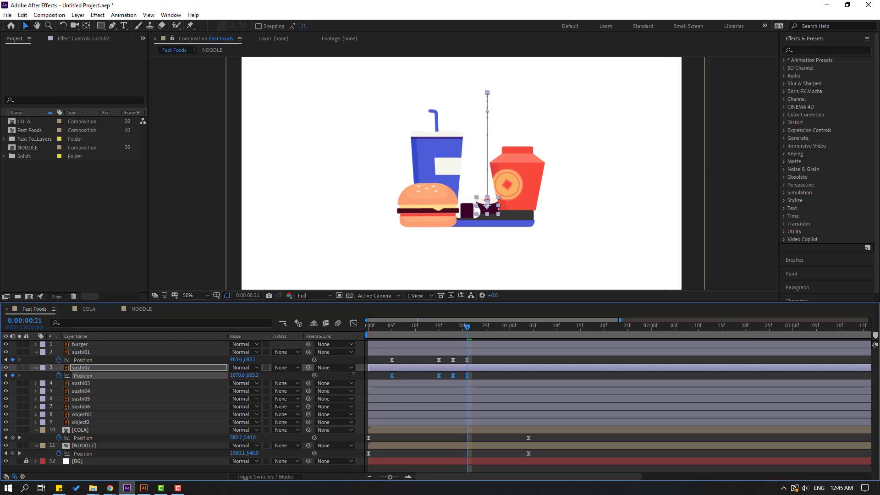
click(81, 383)
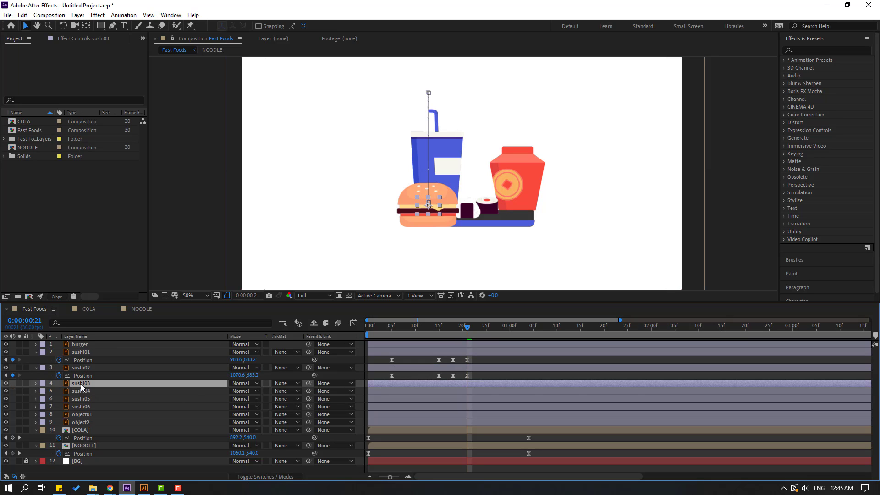
key(p)
drag(471, 388, 365, 403)
drag(241, 391, 403, 391)
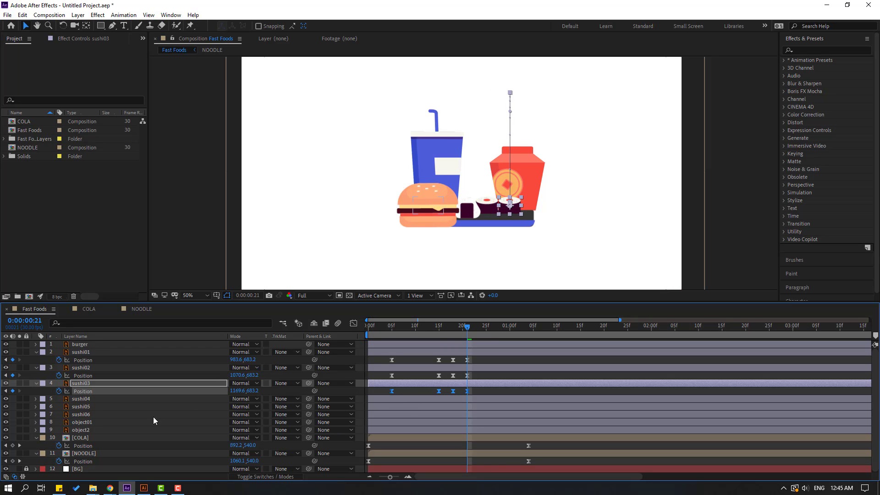
- Raise sushi04's rice ball landing spot to 986.6, 638.2
click(80, 398)
key(p)
drag(476, 414, 389, 403)
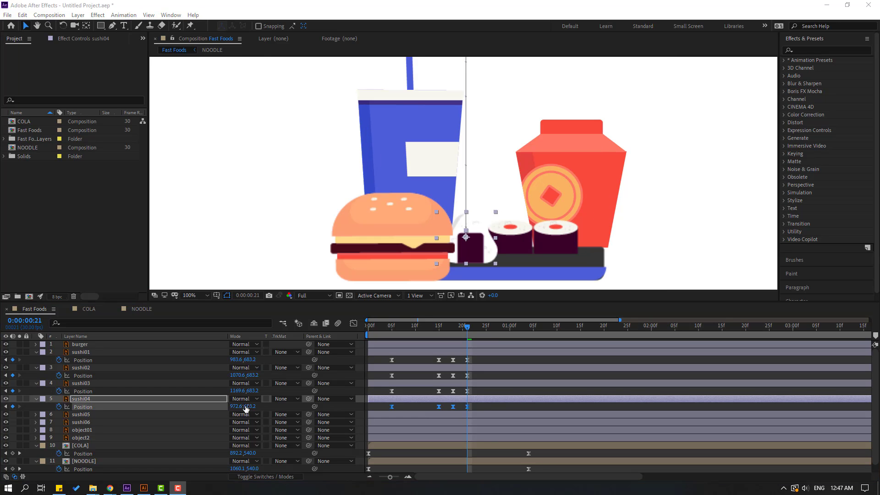
mouse_move(250, 407)
mouse_down()
mouse_move(229, 406)
mouse_move(242, 406)
mouse_up()
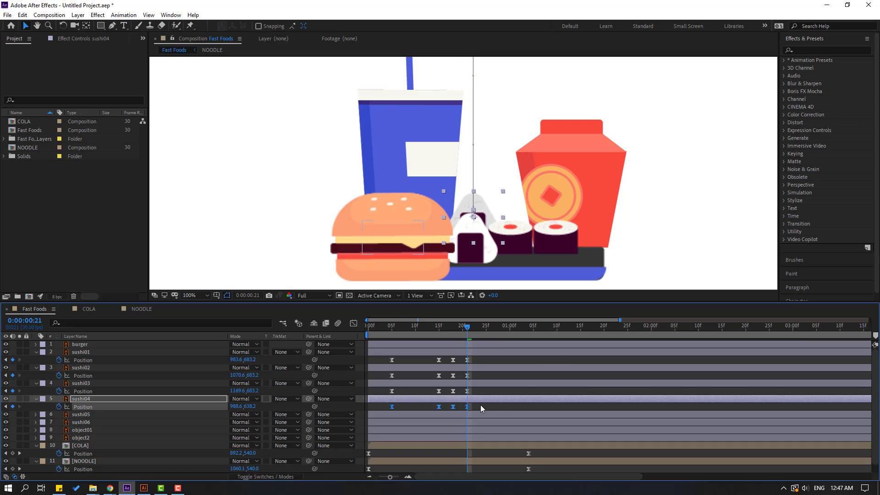
- Preview the sushi drop and slide sushi05's Position keyframes right onto the tray
click(557, 359)
key(space)
key(space)
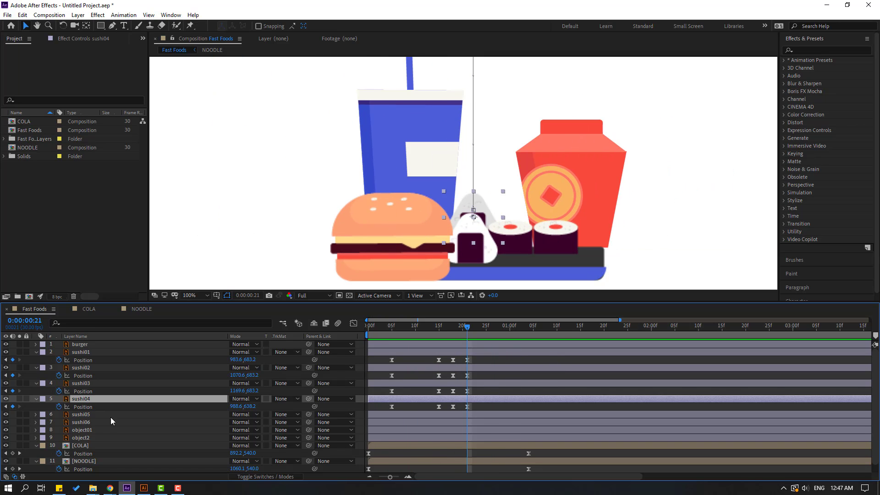
click(93, 417)
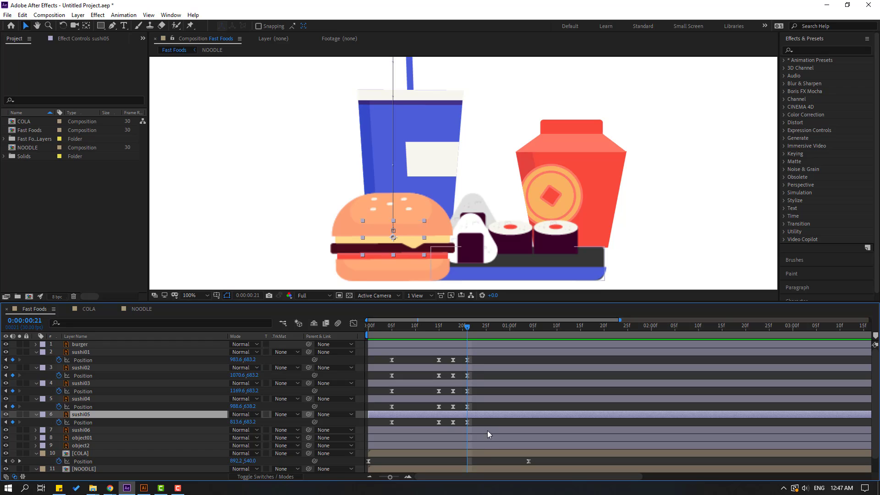
key(u)
drag(242, 423, 427, 416)
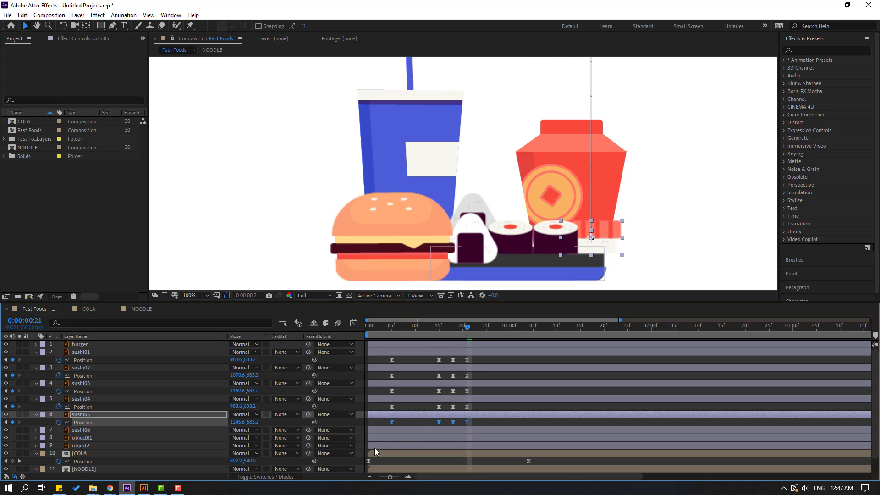
- Move sushi06's landing spot right onto the noodle box and raise it slightly
click(84, 431)
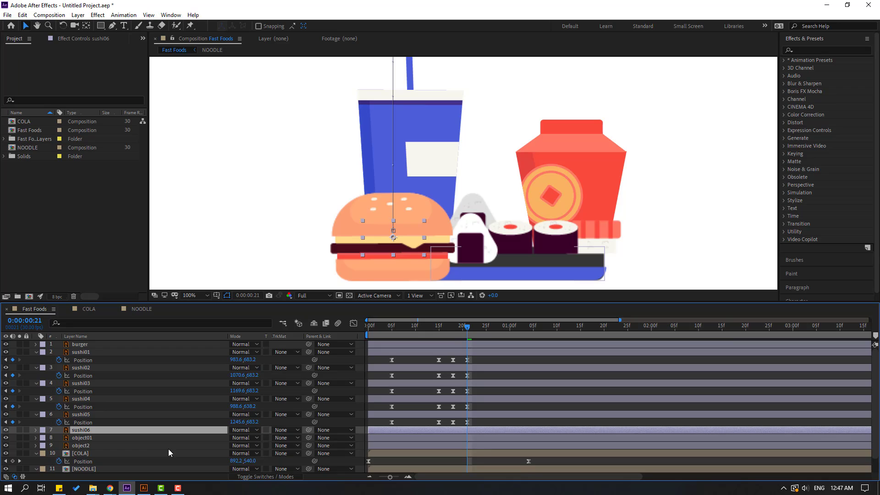
key(p)
drag(494, 439, 366, 453)
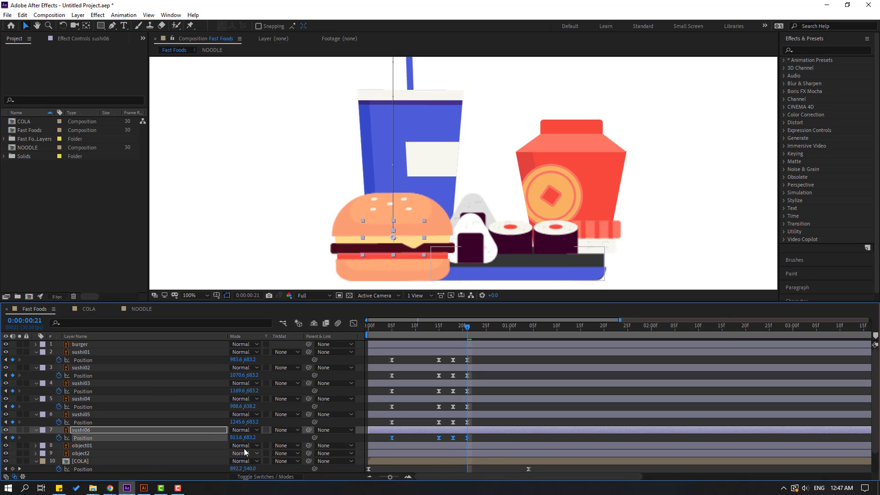
drag(236, 438, 433, 438)
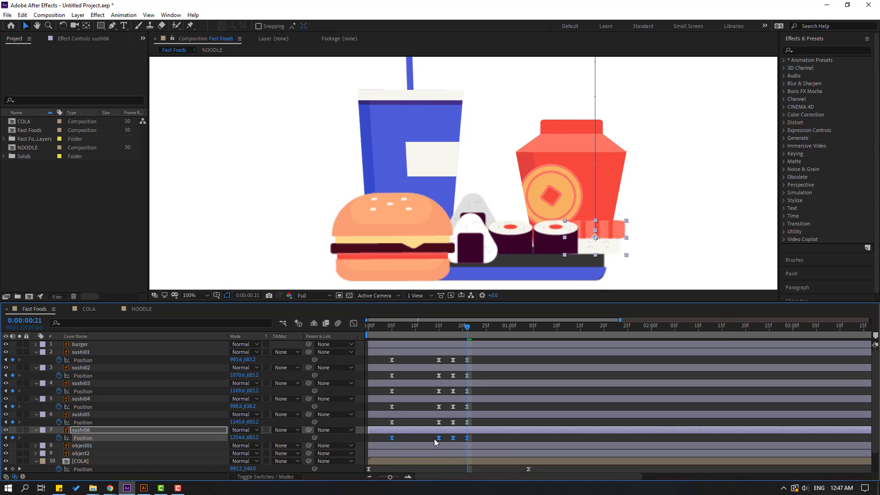
drag(251, 437, 224, 445)
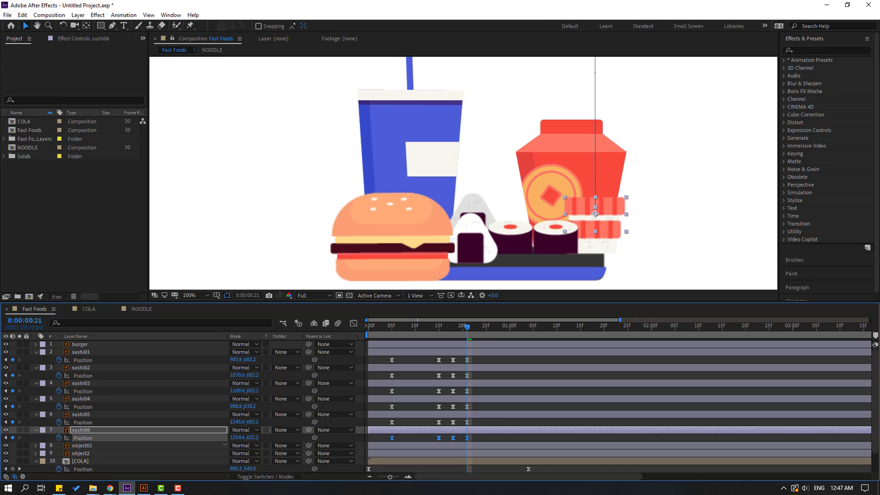
- Lower sushi05 to 1198.6, 719.2 and nudge sushi06 to 1205.6, 665.2
drag(475, 423, 394, 422)
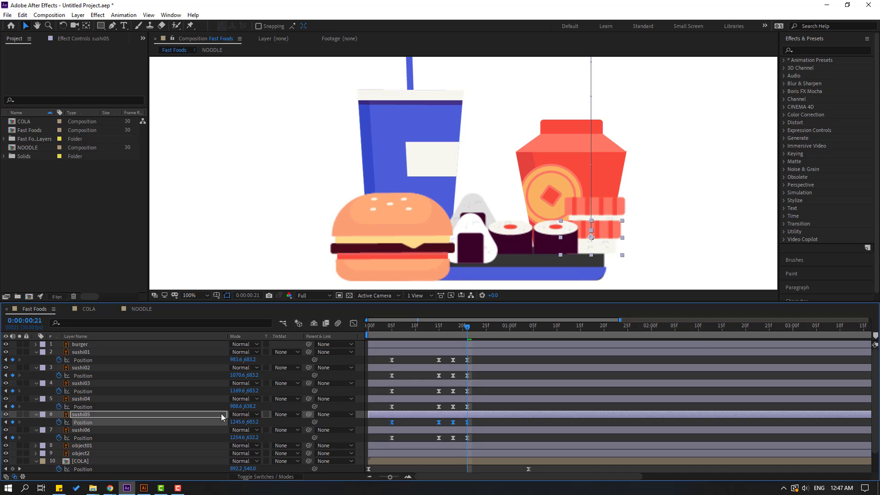
drag(250, 422, 219, 422)
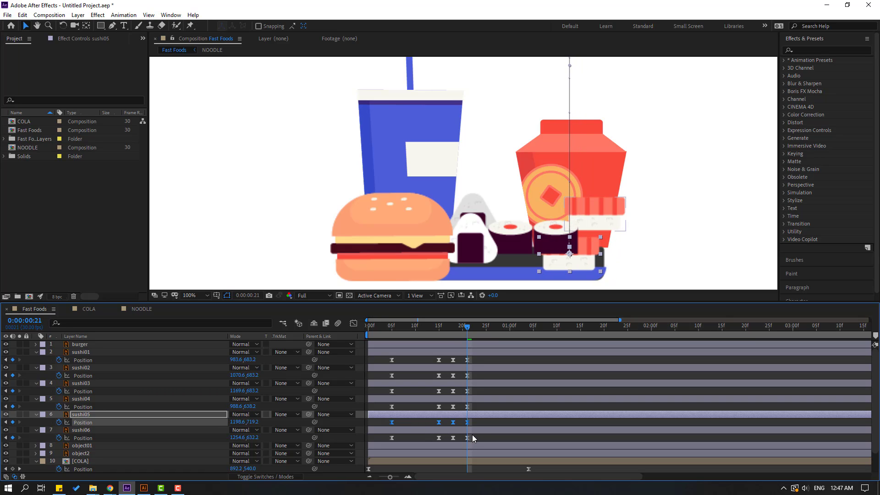
drag(472, 434, 377, 445)
mouse_move(235, 438)
mouse_down()
mouse_move(213, 437)
mouse_move(267, 433)
mouse_move(242, 439)
mouse_up()
- Move sushi03's landing spot left and up to 1068.6, 662.2
click(420, 399)
click(421, 421)
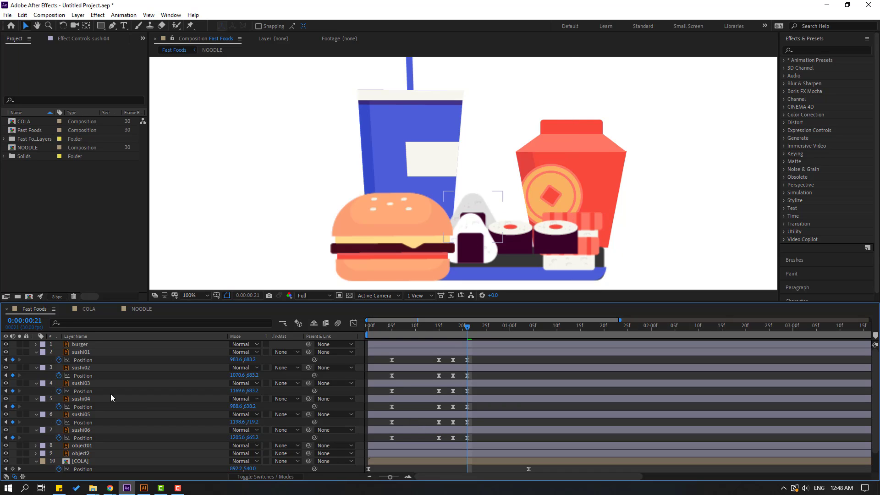
click(79, 383)
drag(475, 387, 390, 396)
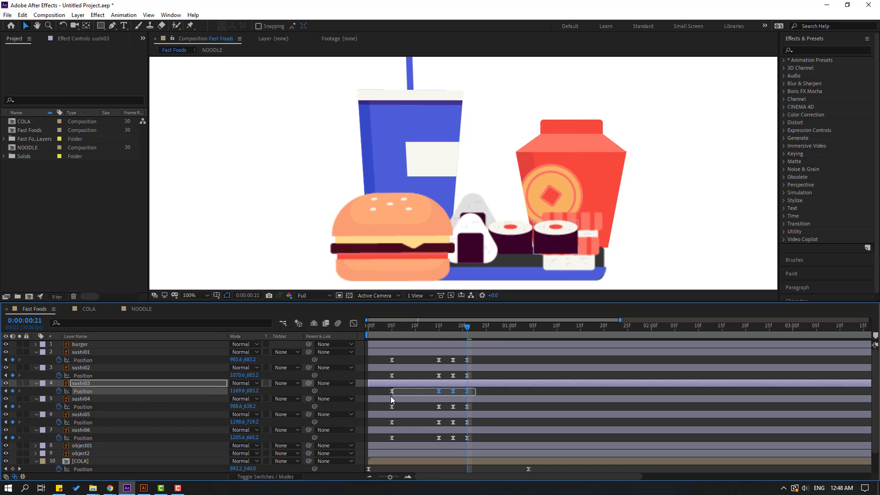
drag(236, 390, 190, 391)
drag(253, 394, 243, 393)
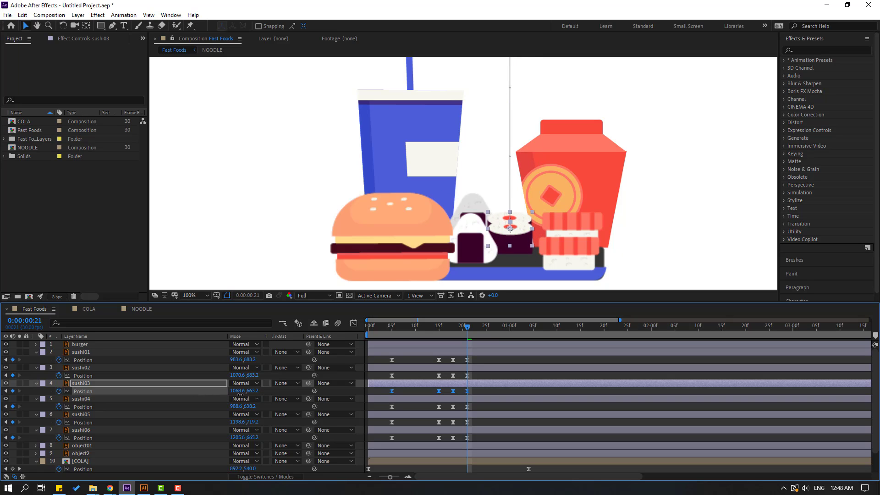
- Shift sushi02 lower and right to 1083.6, 724.2, then select all six sushi layers
click(479, 374)
drag(254, 376, 273, 378)
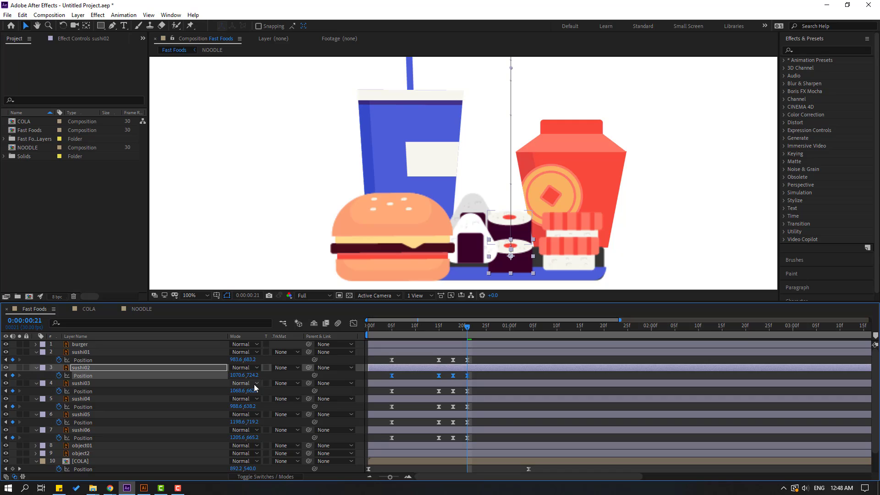
drag(236, 375, 239, 375)
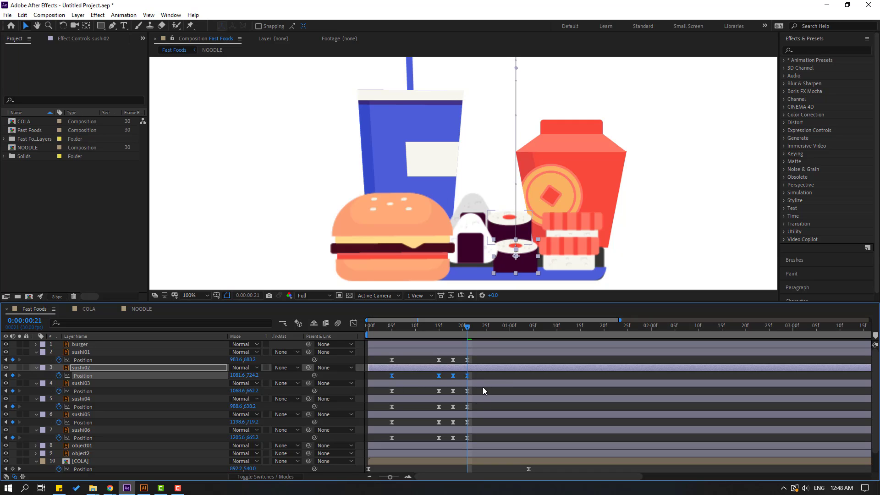
click(82, 352)
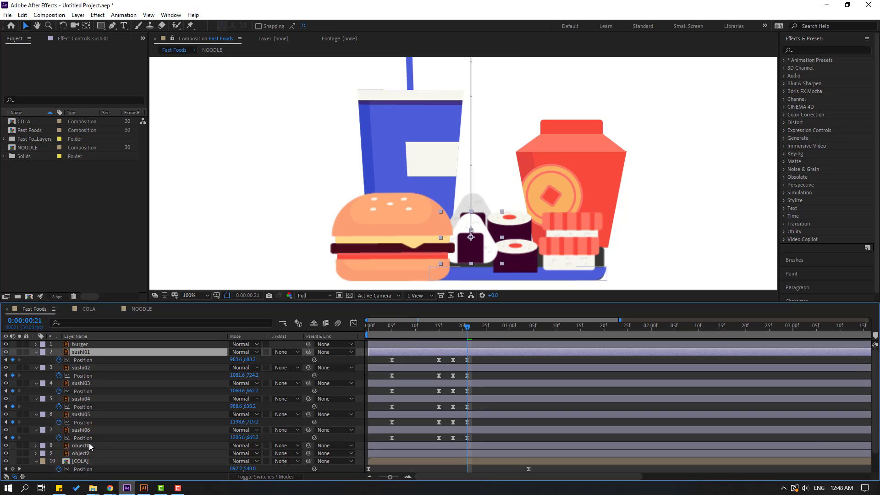
shift+click(83, 431)
- Cascade the six sushi layers' start times a few frames apart, fit the viewer, and preview
click(36, 352)
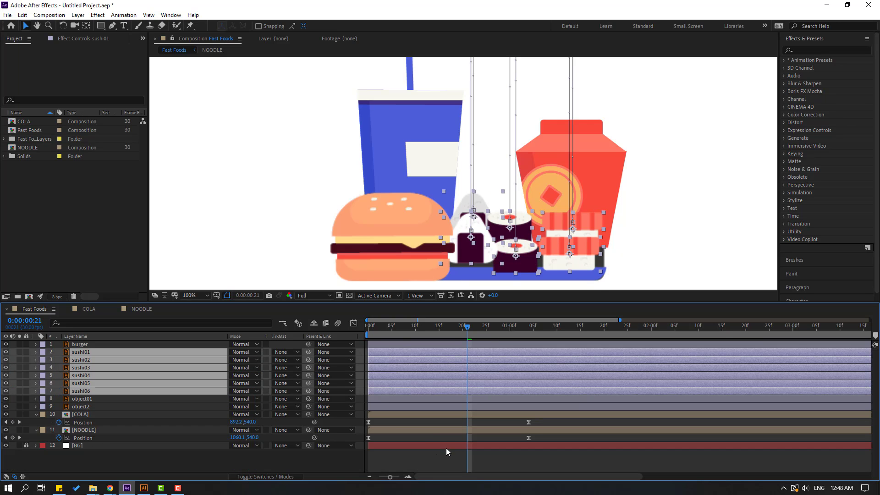
click(405, 462)
click(83, 353)
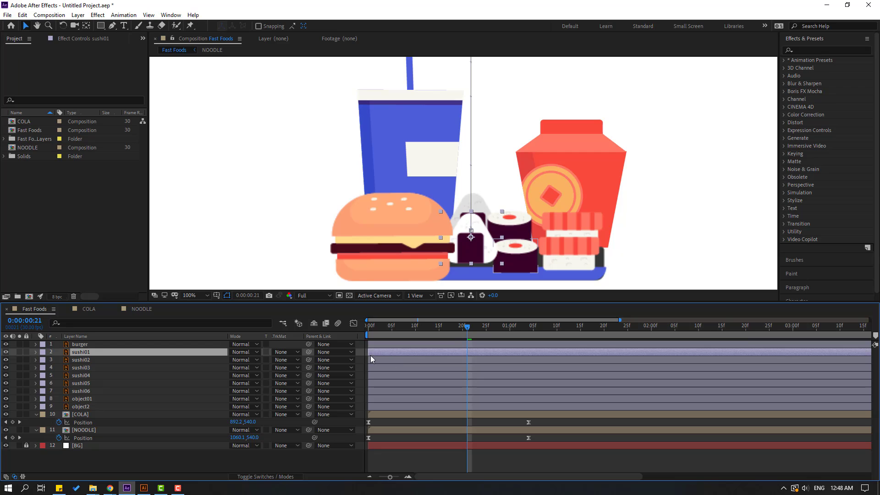
drag(381, 351, 398, 380)
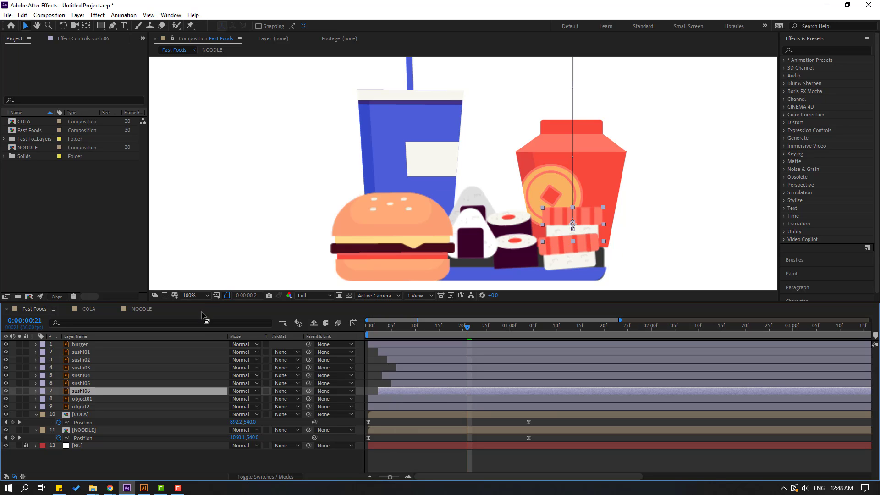
click(201, 296)
click(204, 314)
key(space)
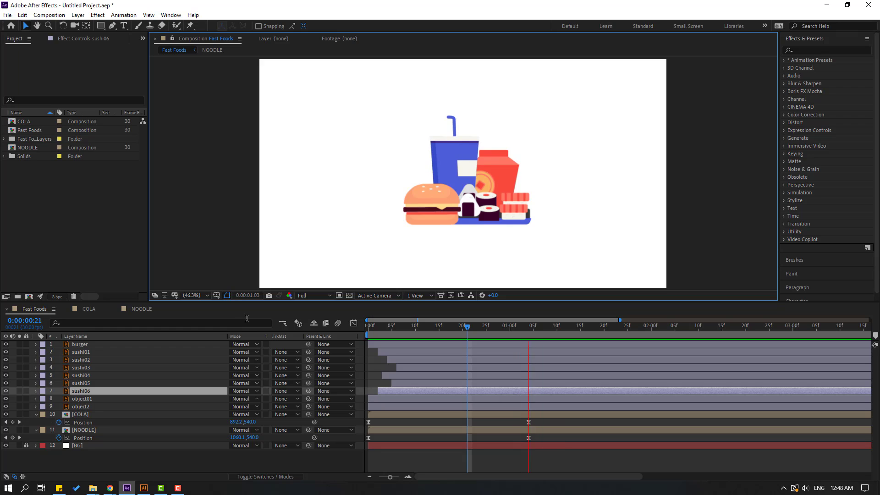
- Keyframe object2's Position just before 1s and push it below the frame at frame 0
click(528, 438)
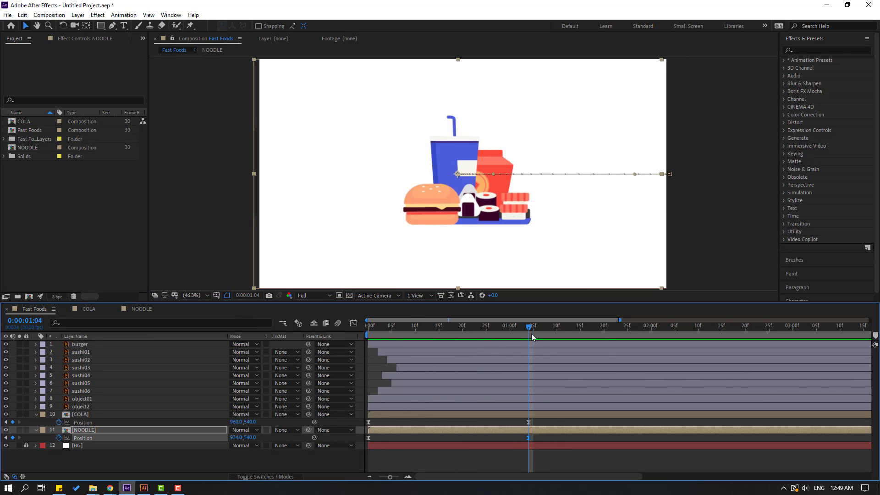
drag(511, 329, 339, 337)
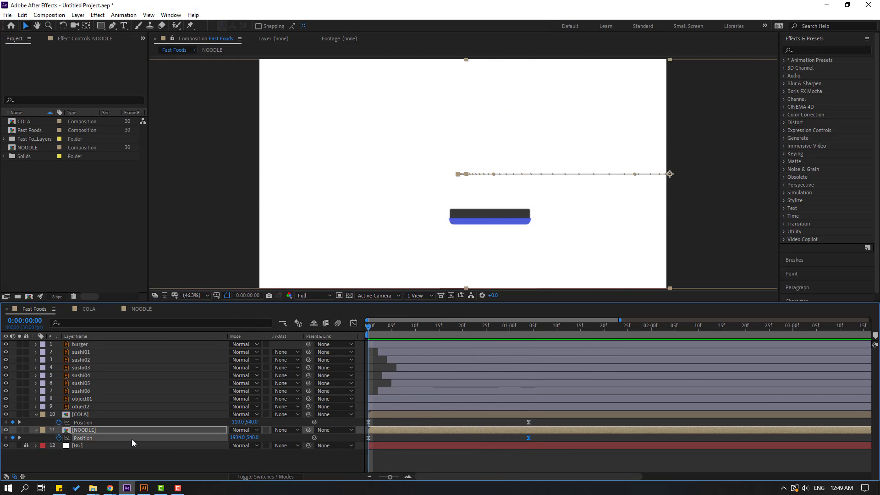
click(80, 407)
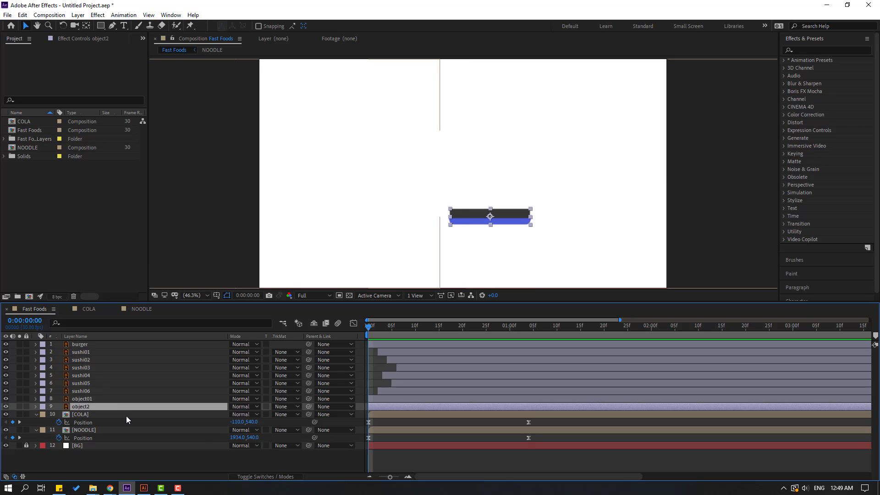
key(p)
drag(378, 329, 314, 346)
click(59, 414)
drag(252, 414, 456, 395)
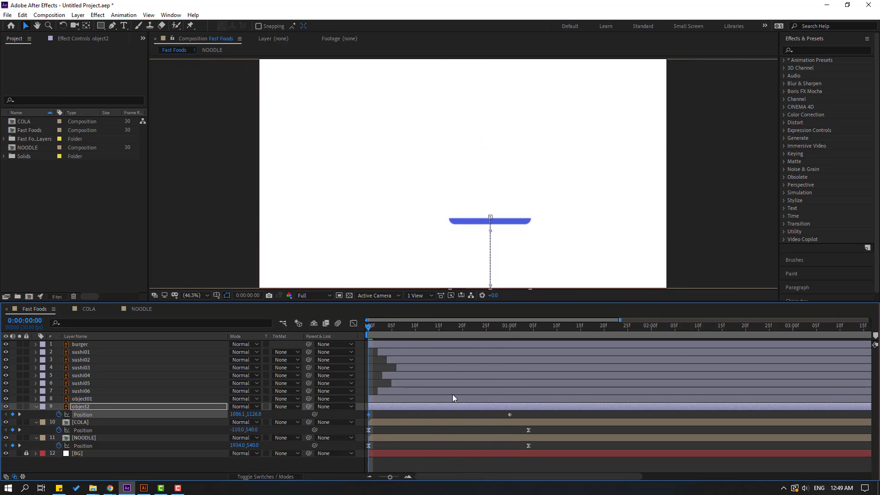
- Keyframe object01's Position to land at about 1s, starting fully below the frame
click(91, 401)
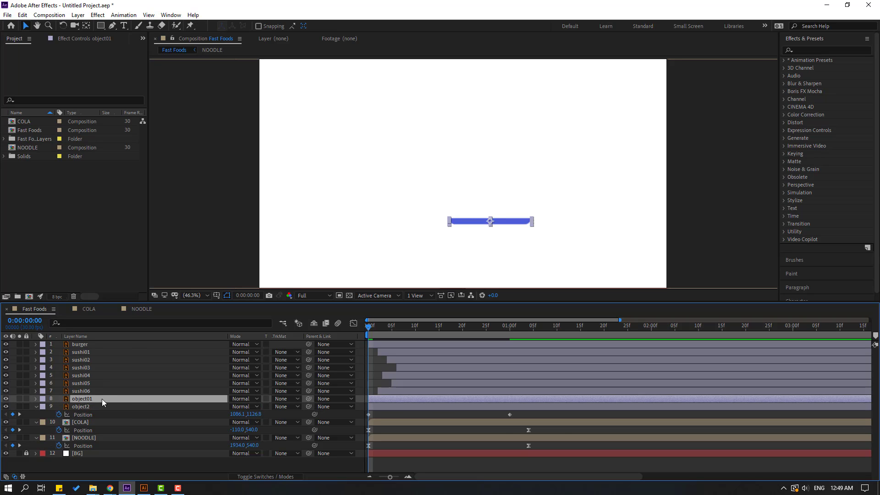
key(p)
click(59, 406)
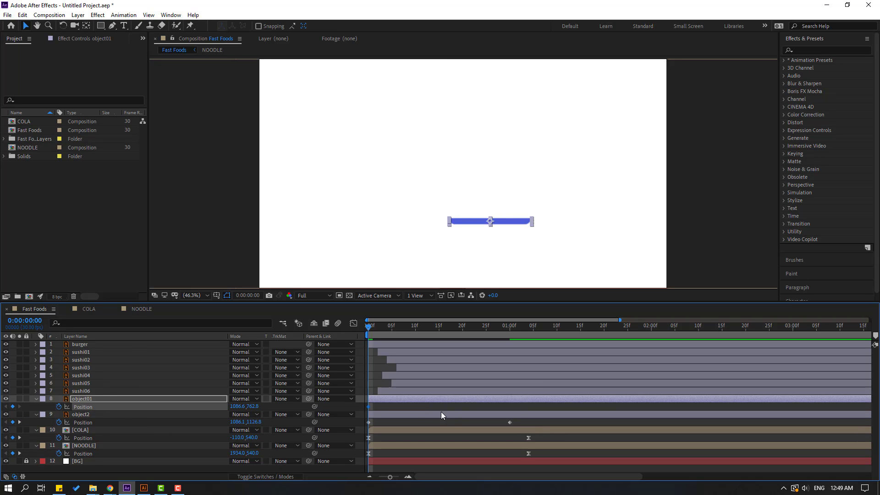
drag(369, 407, 510, 407)
drag(255, 406, 403, 406)
drag(521, 407, 370, 437)
- Apply Easy Ease to the tray keyframes and preview the speed curves in the Graph Editor
right_click(372, 422)
mouse_move(412, 415)
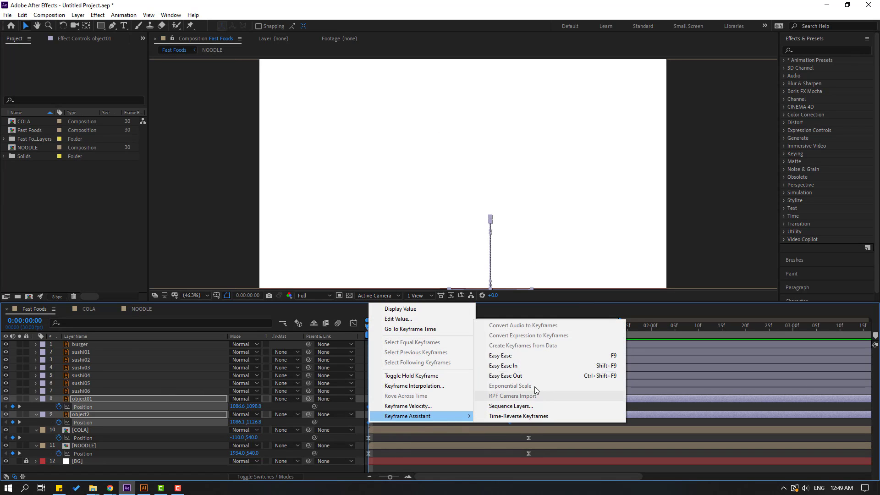
click(507, 360)
click(353, 322)
drag(519, 437, 439, 448)
key(space)
key(space)
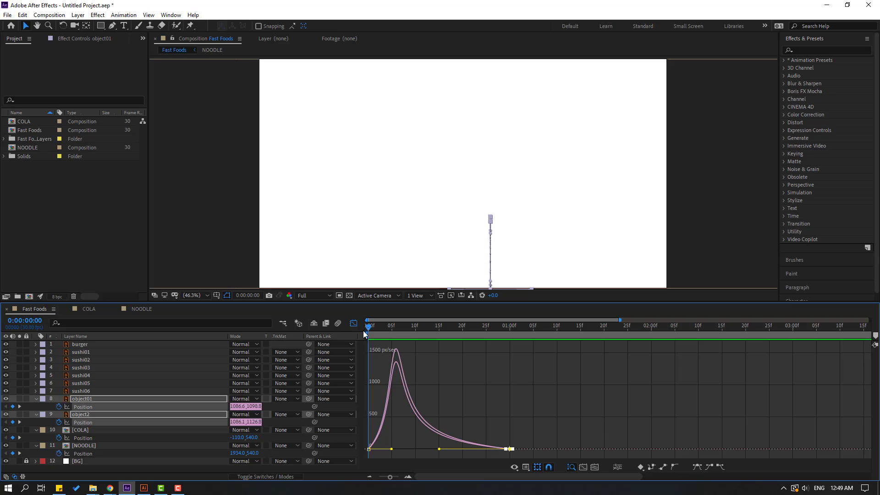
key(shift+F3)
- Delay object01 by a couple of frames and move both end keyframes earlier
click(382, 406)
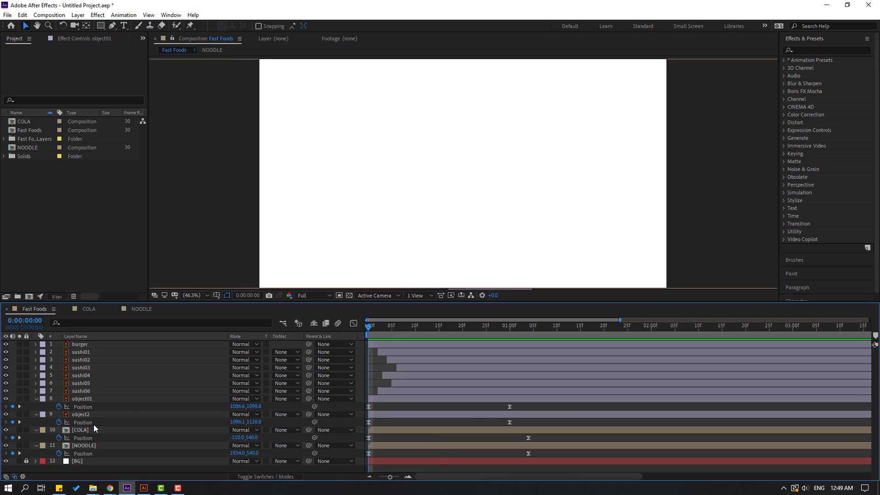
click(87, 400)
drag(387, 398, 411, 397)
key(space)
drag(570, 414, 455, 424)
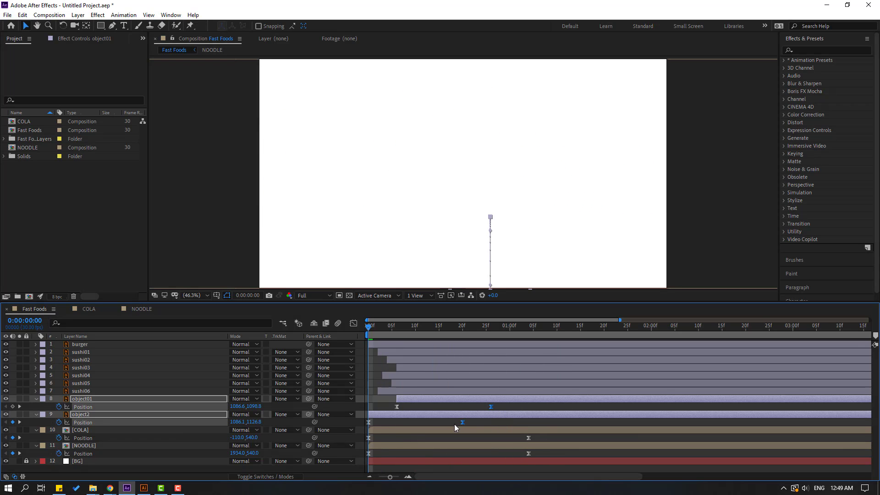